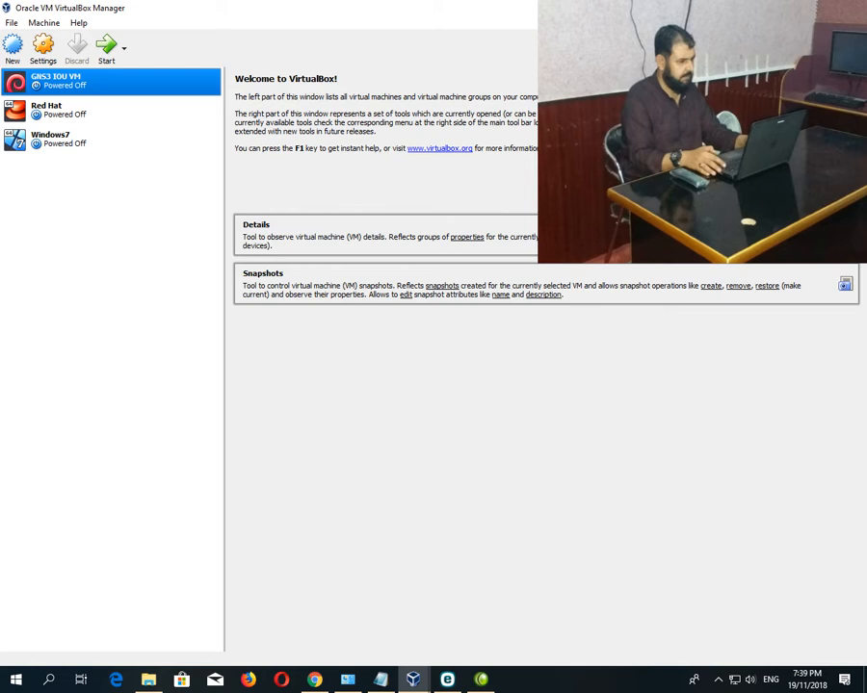
# Open the system properties of This PC from the desktop to check the computer's hardware, and close them
pyautogui.click(789, 7)
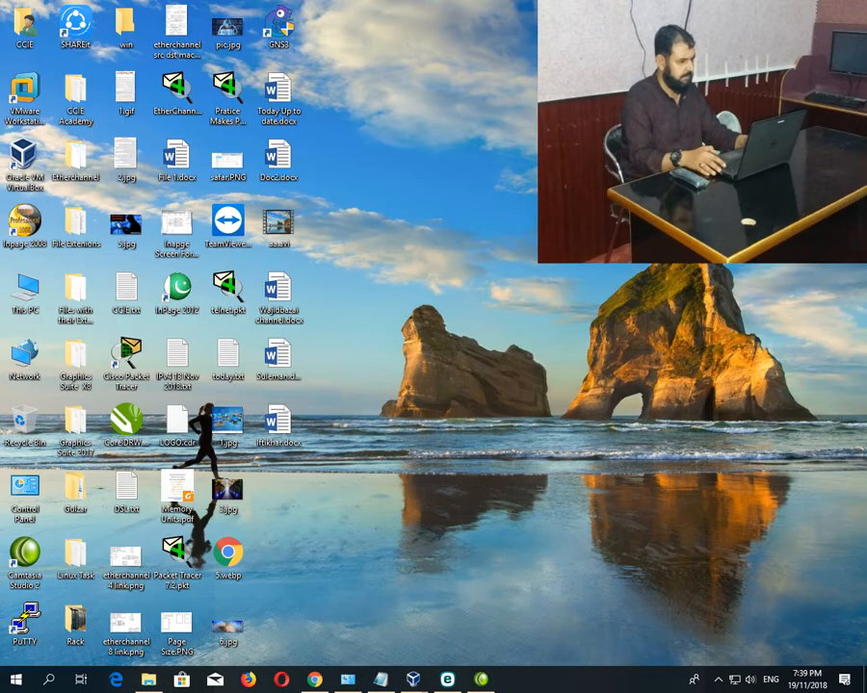
pyautogui.rightClick(24, 285)
pyautogui.click(106, 435)
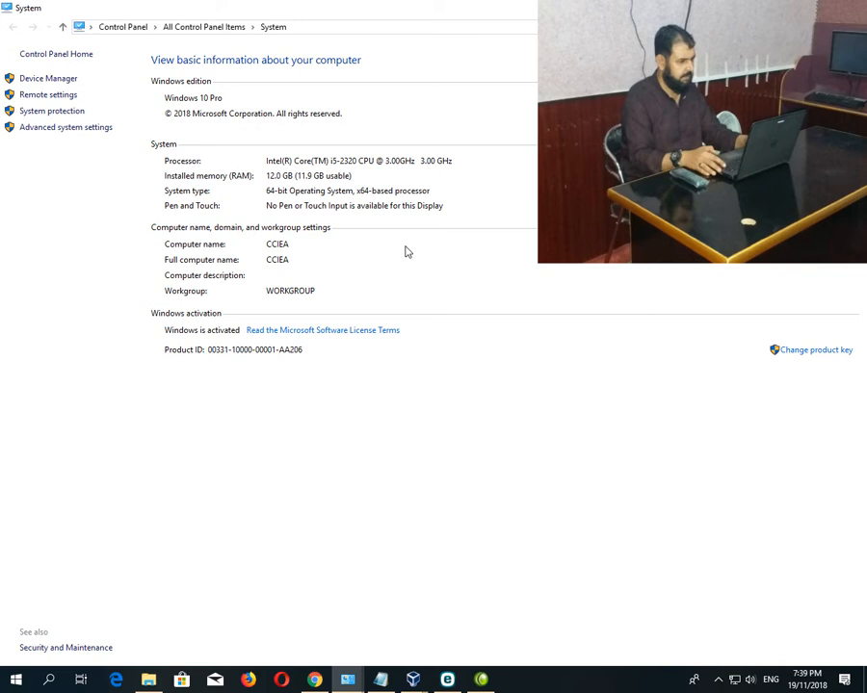
pyautogui.hotkey('alt', 'F4')
pyautogui.rightClick(390, 164)
pyautogui.click(419, 200)
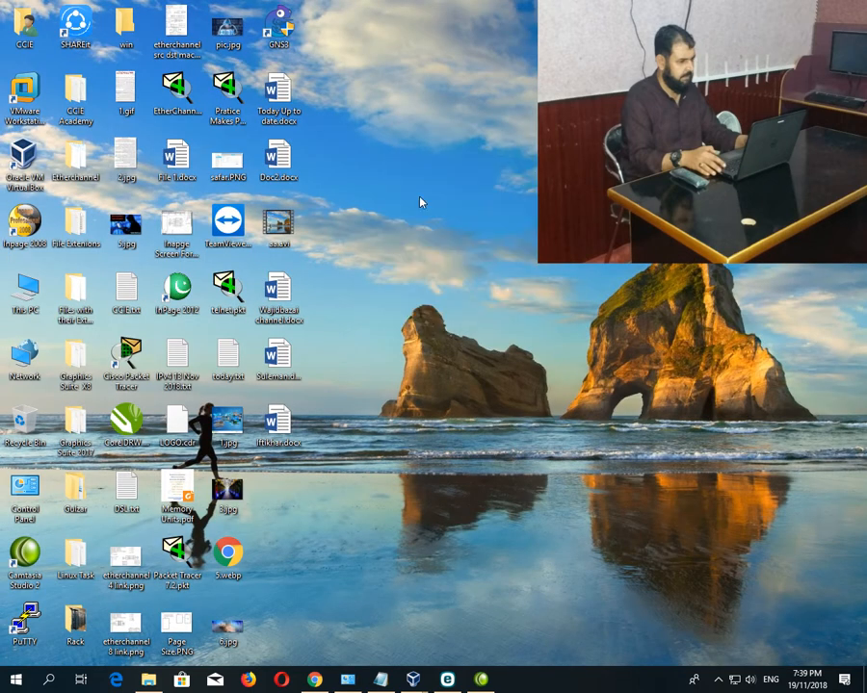
pyautogui.rightClick(346, 271)
pyautogui.click(372, 305)
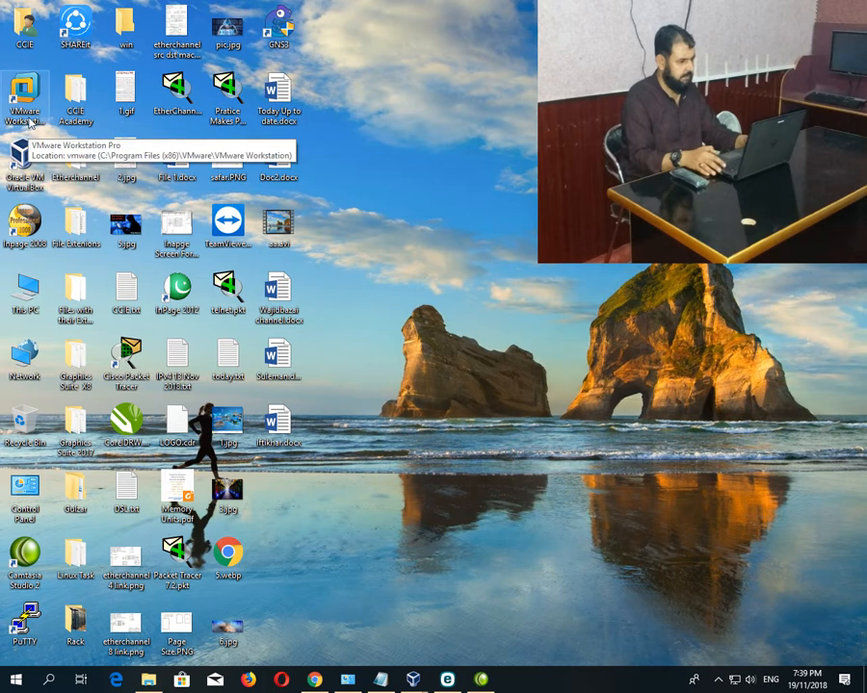
# Close the duplicate Oracle VM VirtualBox Manager window and start creating a new virtual machine in the remaining one
pyautogui.moveTo(415, 680)
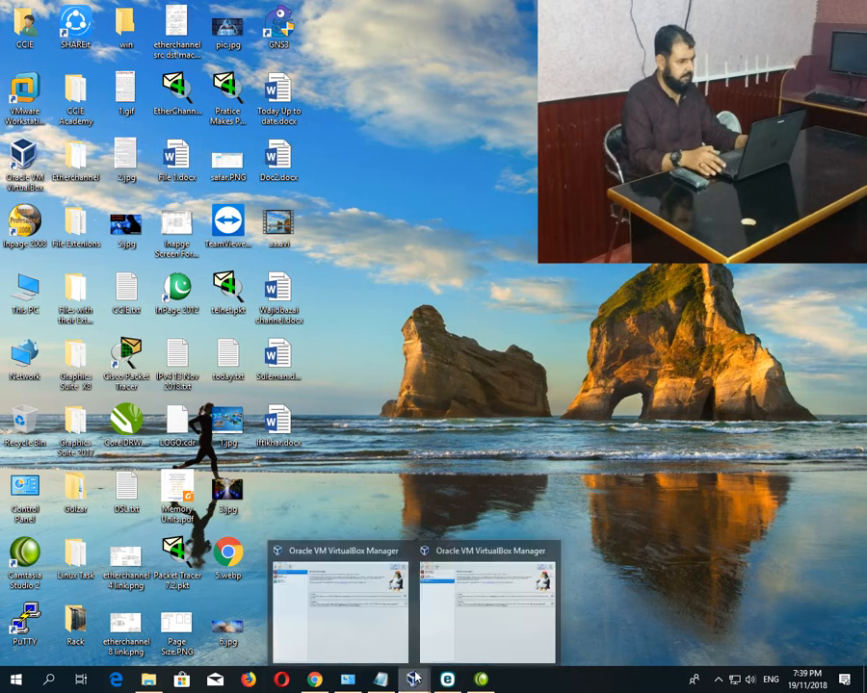
pyautogui.click(459, 626)
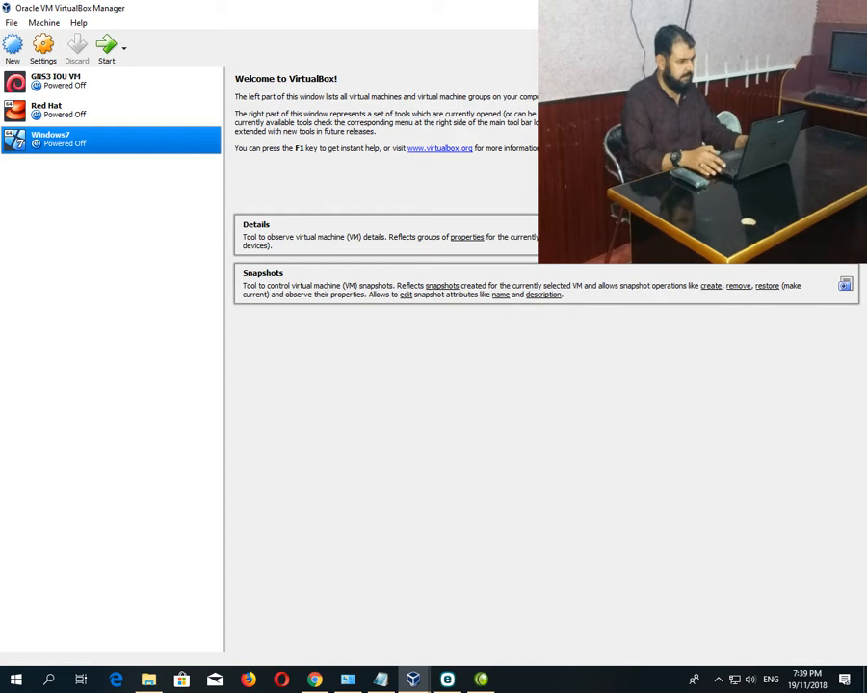
pyautogui.click(852, 8)
pyautogui.click(415, 679)
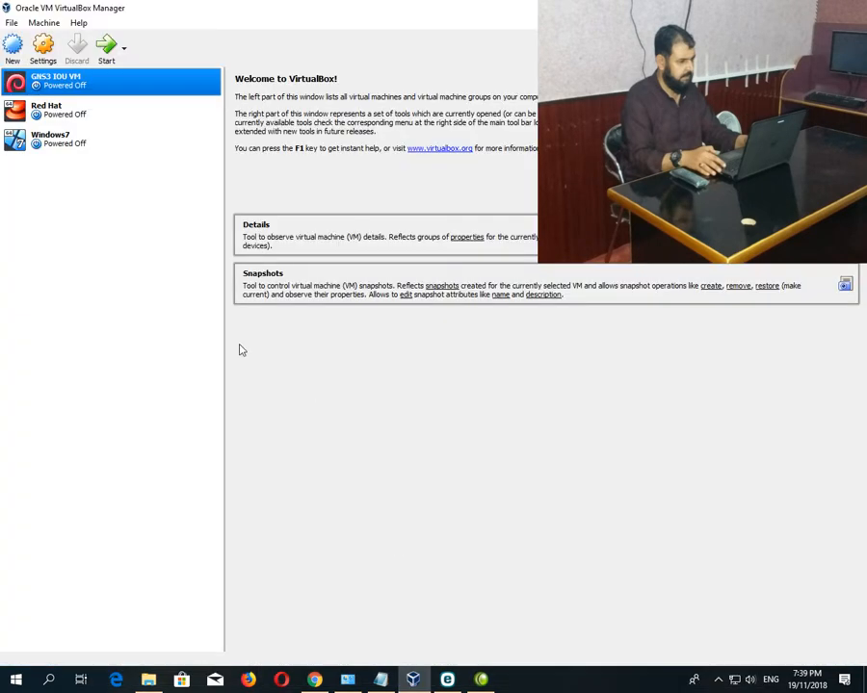
pyautogui.click(17, 55)
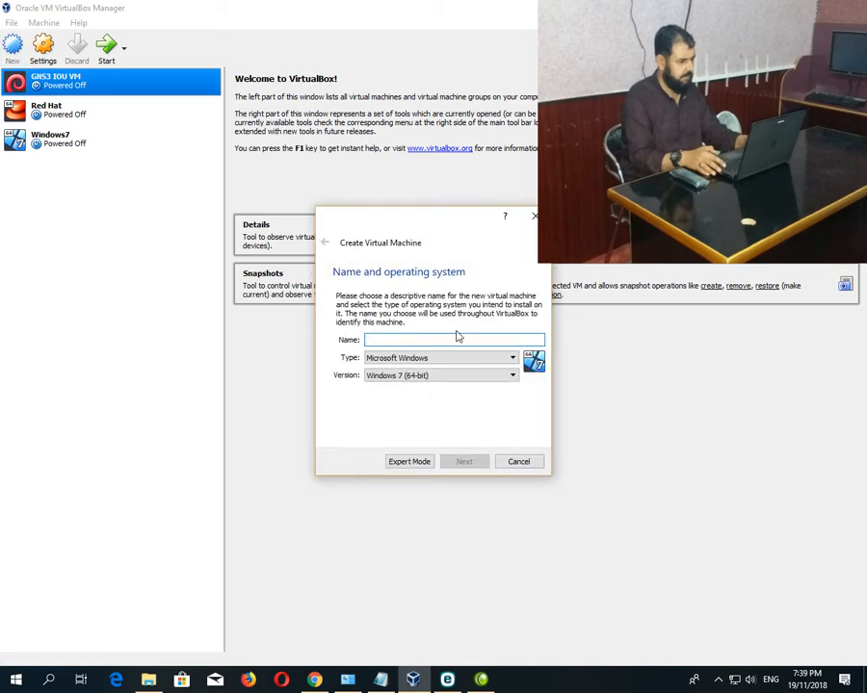
pyautogui.write('windows xp')
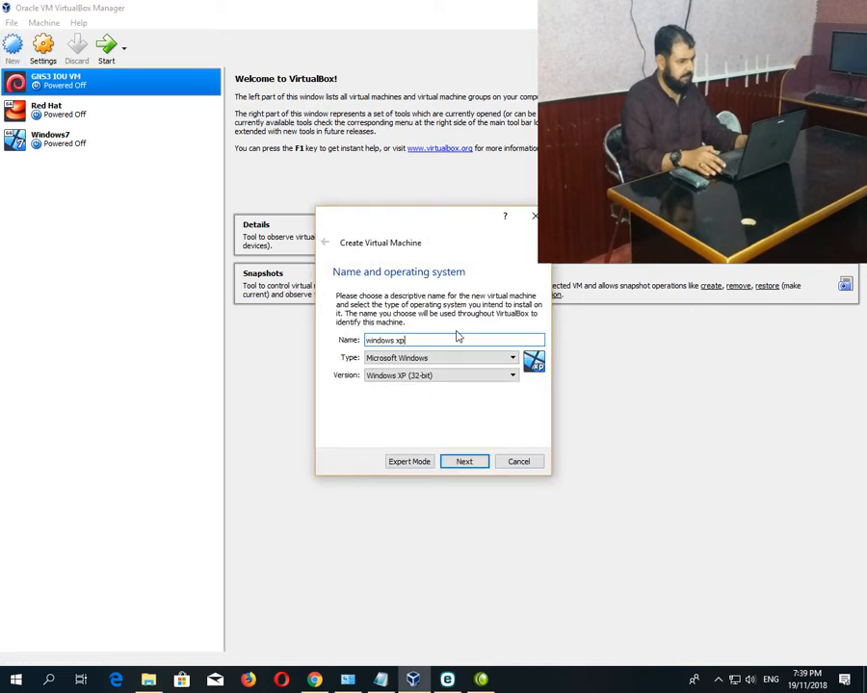
pyautogui.click(508, 376)
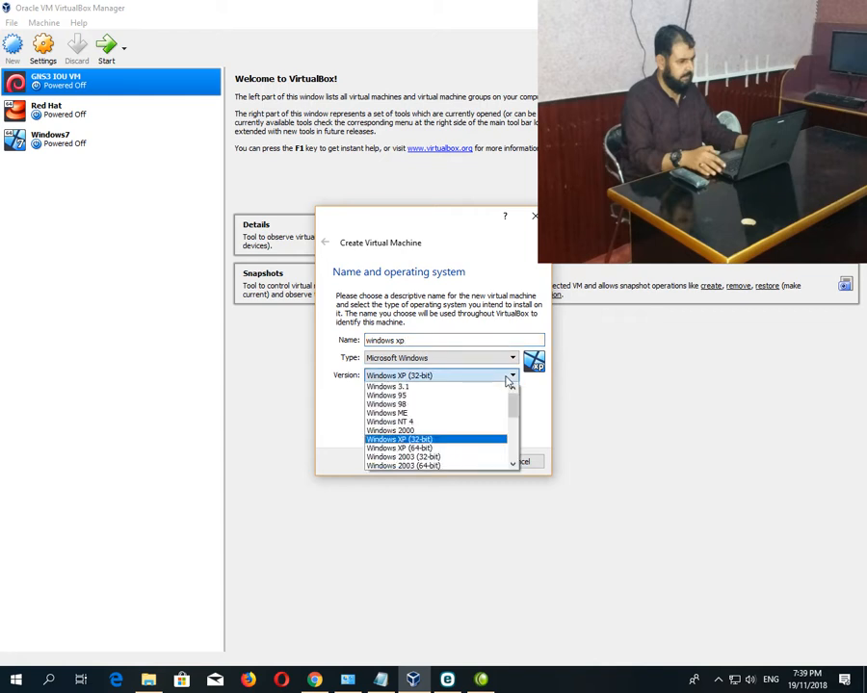
pyautogui.click(423, 339)
pyautogui.press('BackSpace')
pyautogui.press('BackSpace')
pyautogui.press('BackSpace')
pyautogui.press('BackSpace')
pyautogui.press('BackSpace')
pyautogui.press('BackSpace')
pyautogui.press('BackSpace')
pyautogui.press('BackSpace')
pyautogui.press('BackSpace')
pyautogui.press('BackSpace')
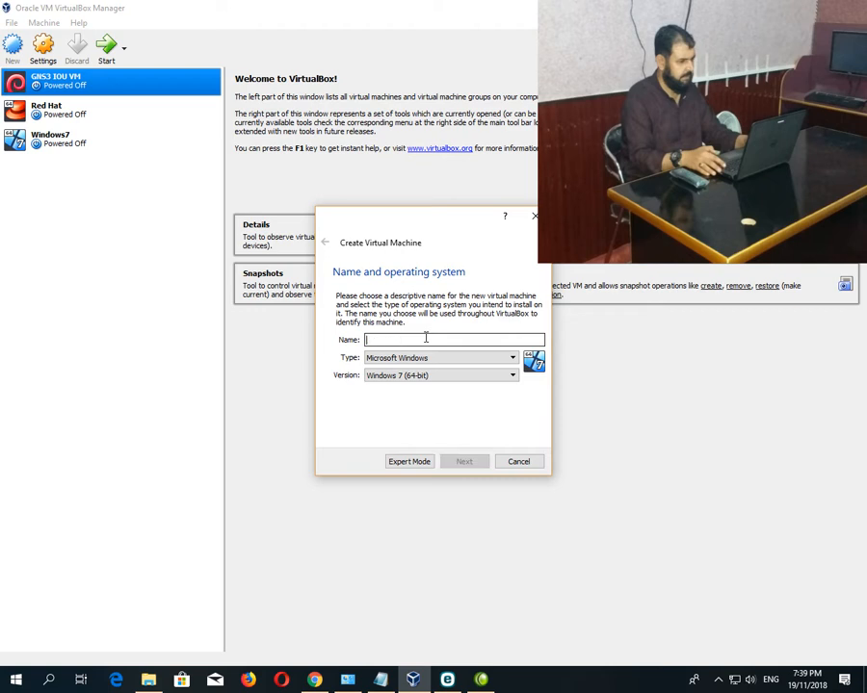
# Name the new virtual machine Windows 8.1
pyautogui.write('Windows 8')
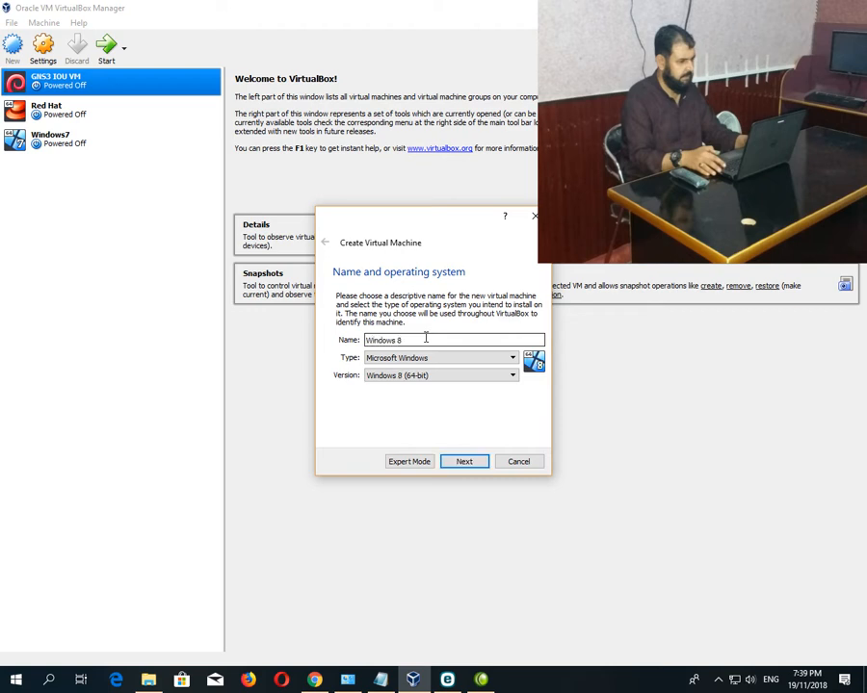
pyautogui.write('.1')
# Examine the list of Windows versions available for the virtual machine and close it without choosing another version
pyautogui.click(458, 377)
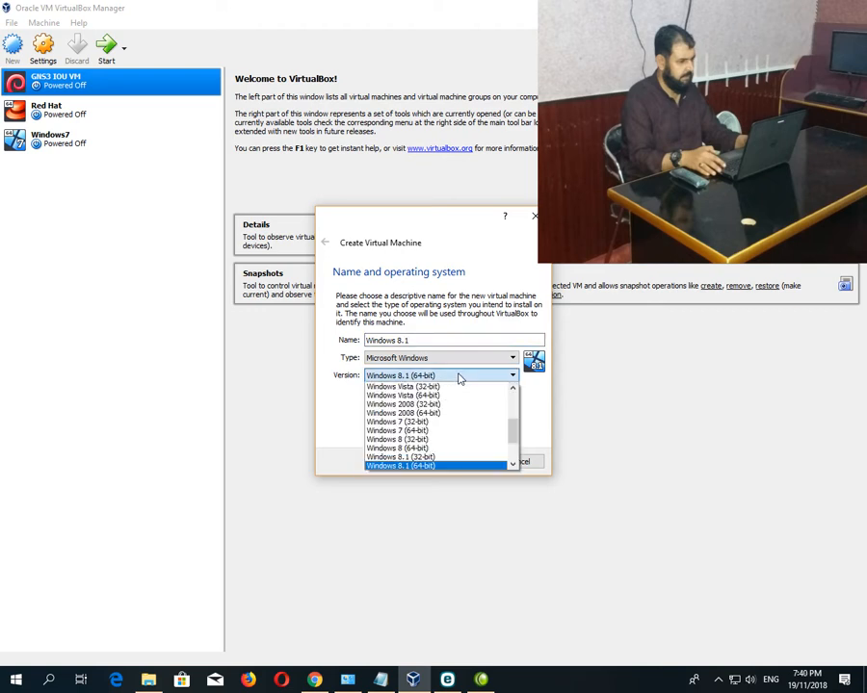
pyautogui.click(513, 390)
pyautogui.click(513, 390)
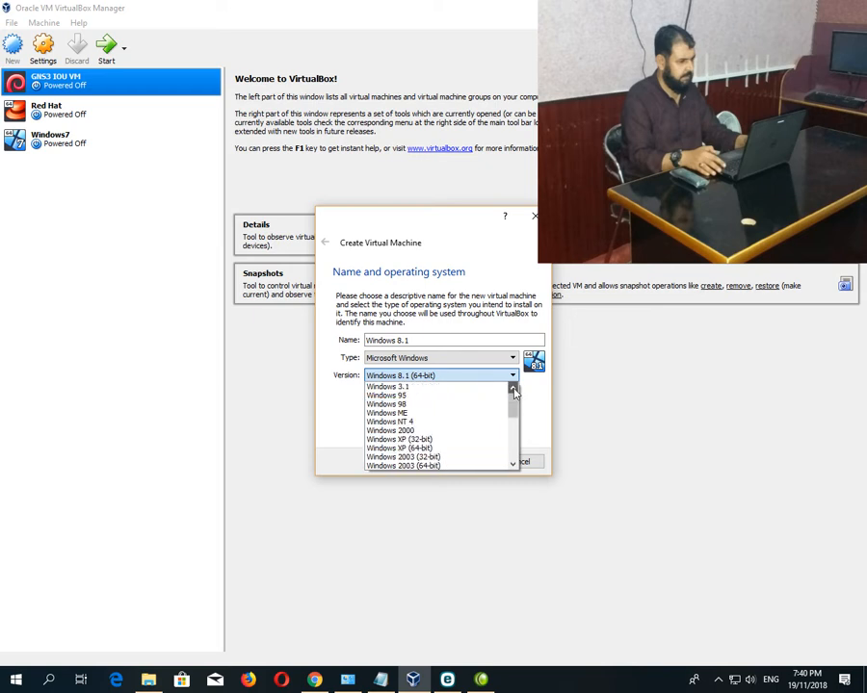
pyautogui.click(513, 464)
pyautogui.click(514, 464)
pyautogui.click(514, 465)
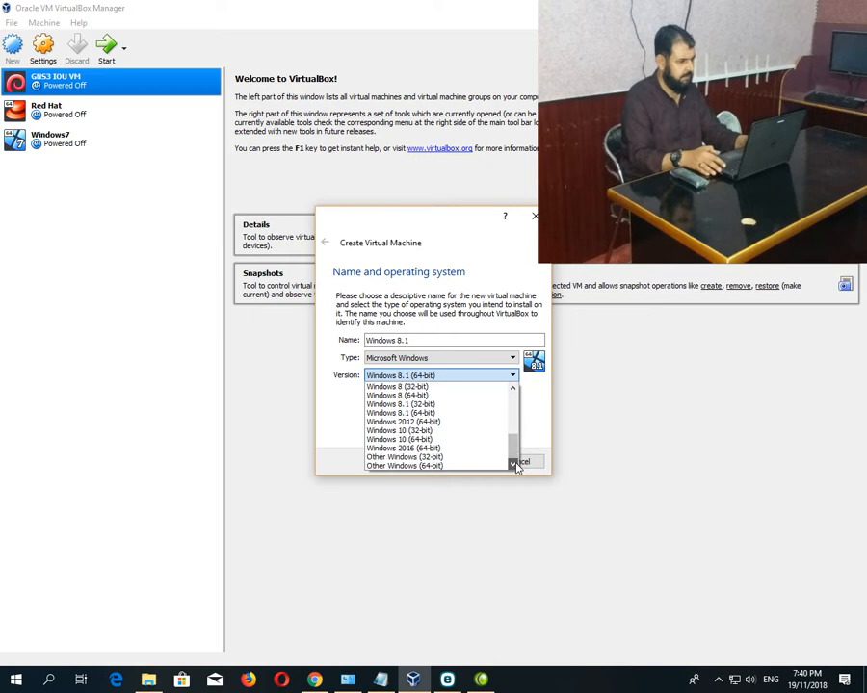
pyautogui.click(513, 389)
pyautogui.click(513, 389)
pyautogui.click(513, 389)
pyautogui.click(514, 389)
pyautogui.click(514, 389)
pyautogui.click(539, 408)
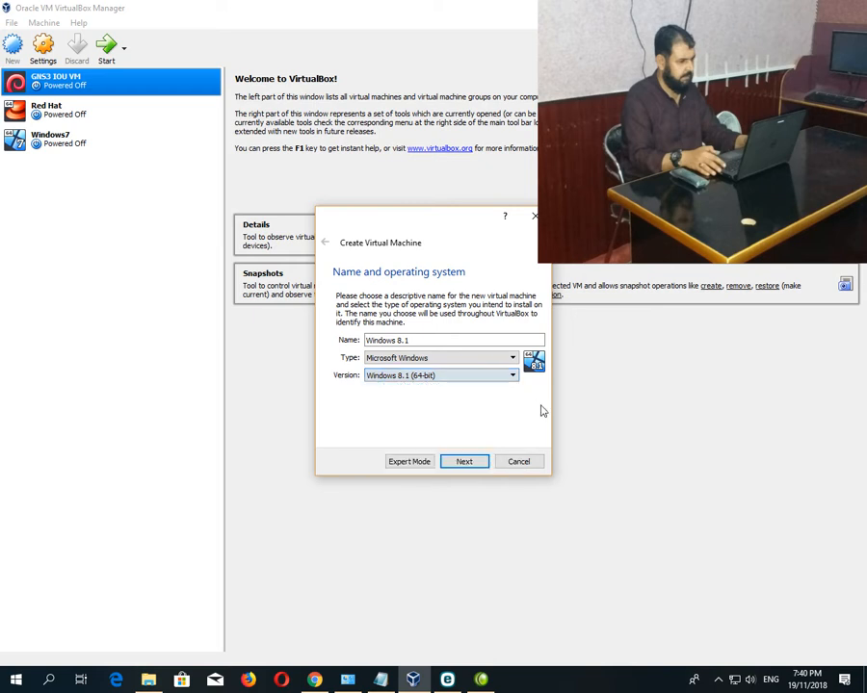
# Keep Microsoft Windows as the operating system type and continue to the memory size settings
pyautogui.click(401, 358)
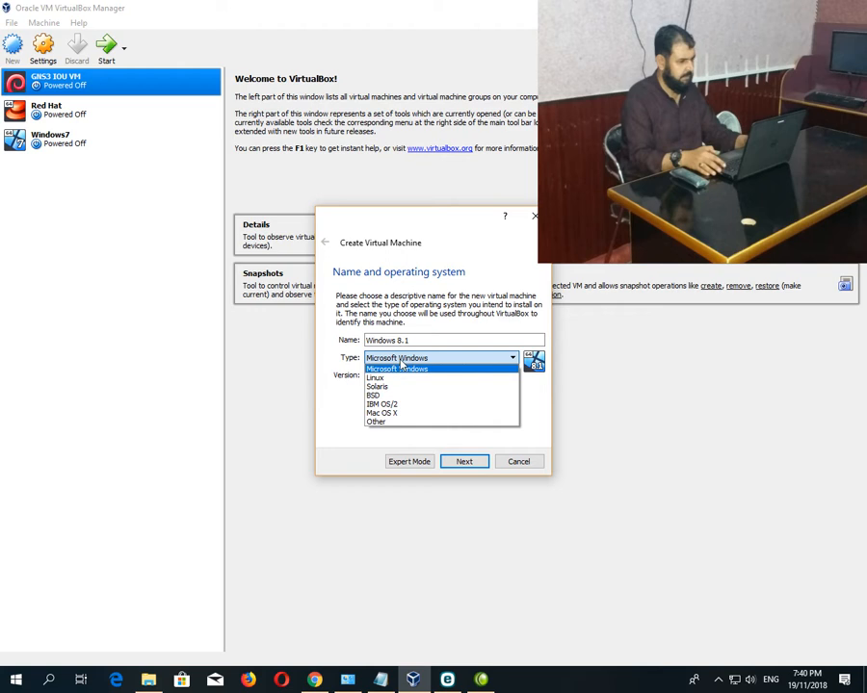
pyautogui.click(401, 368)
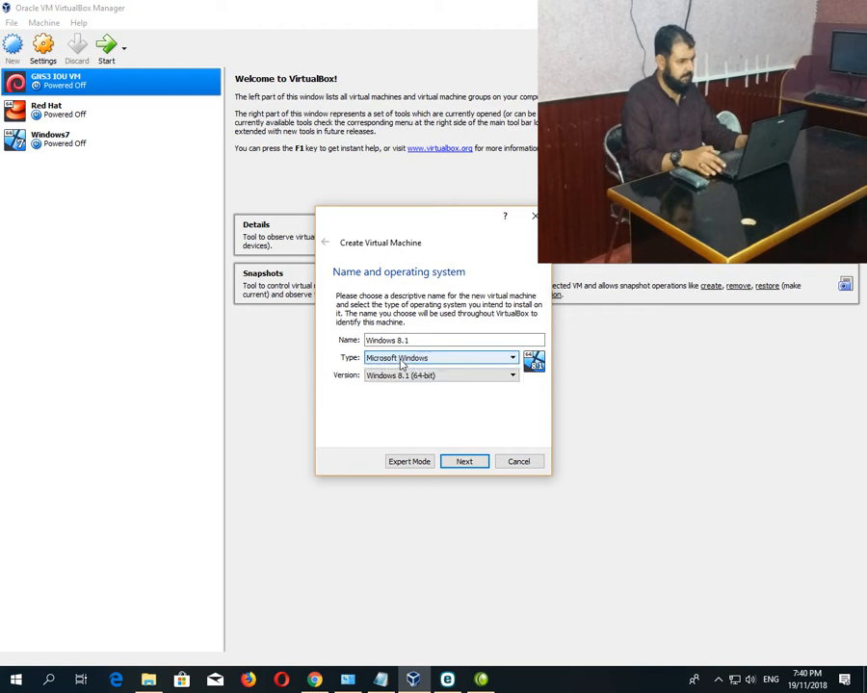
pyautogui.click(464, 463)
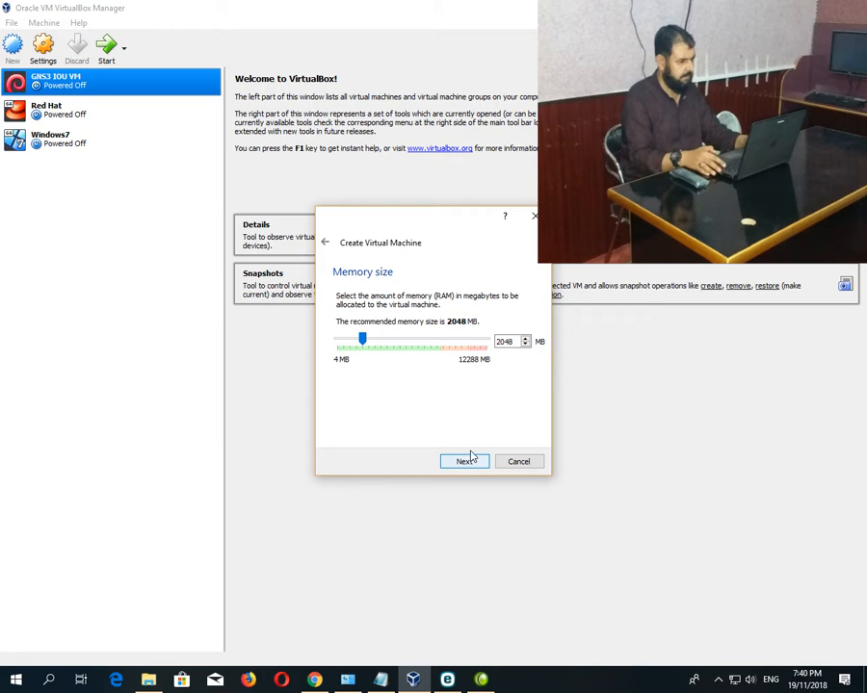
# Set the virtual machine's memory size to 4096 MB
pyautogui.doubleClick(502, 340)
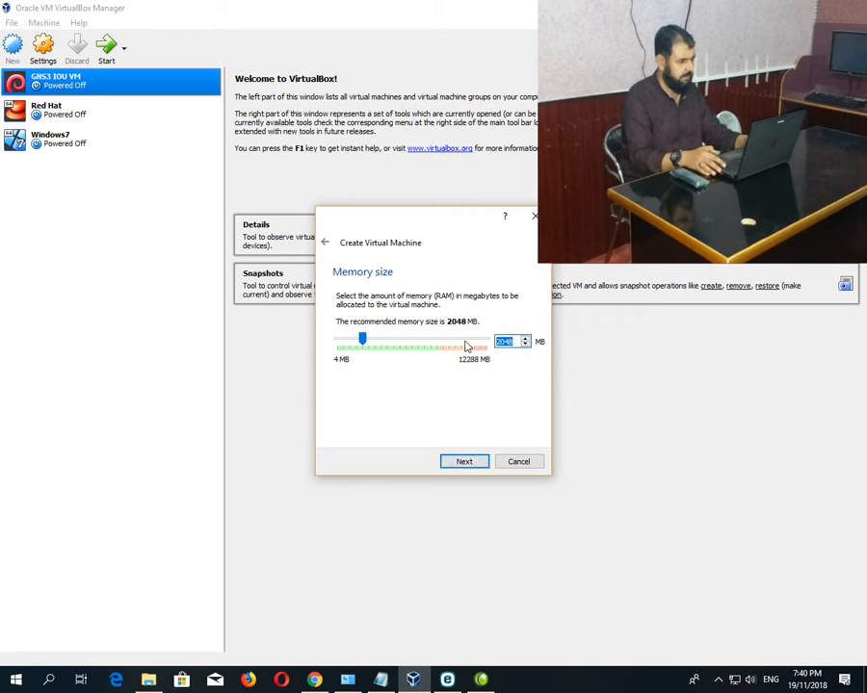
pyautogui.write('4096')
pyautogui.moveTo(515, 340); pyautogui.dragTo(495, 343)
pyautogui.click(505, 341)
# Open the Windows Calculator and compute 1024 × 4 and 12 × 1024 to convert the memory sizes to megabytes
pyautogui.press('super+r')
pyautogui.write('cmd')
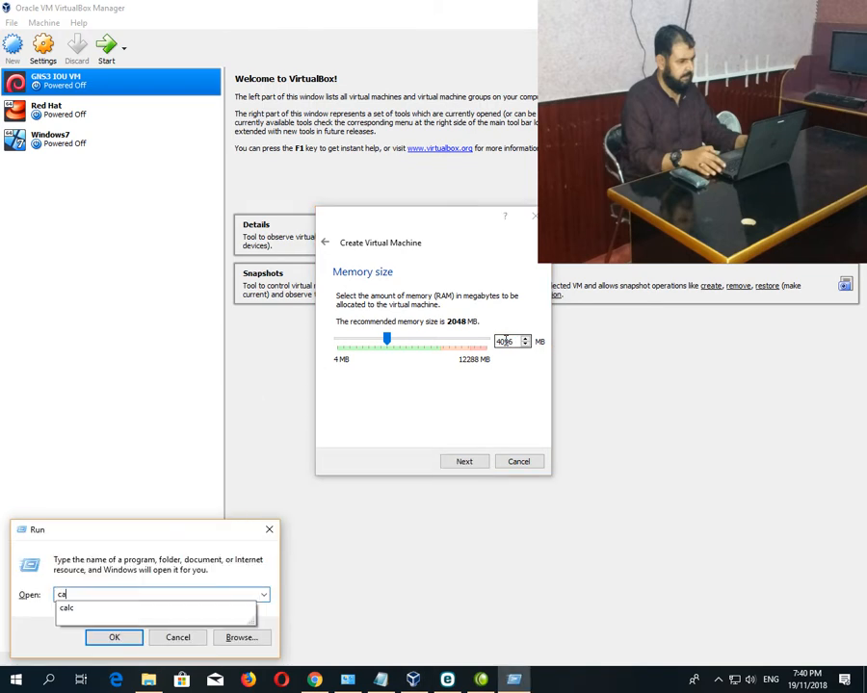
pyautogui.press('Return')
pyautogui.write('1')
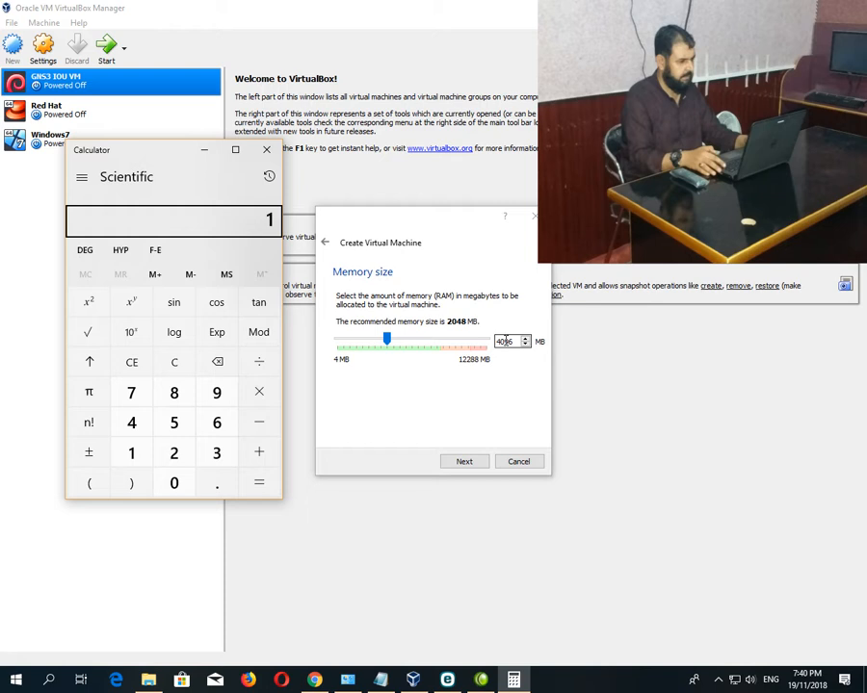
pyautogui.write('024*4')
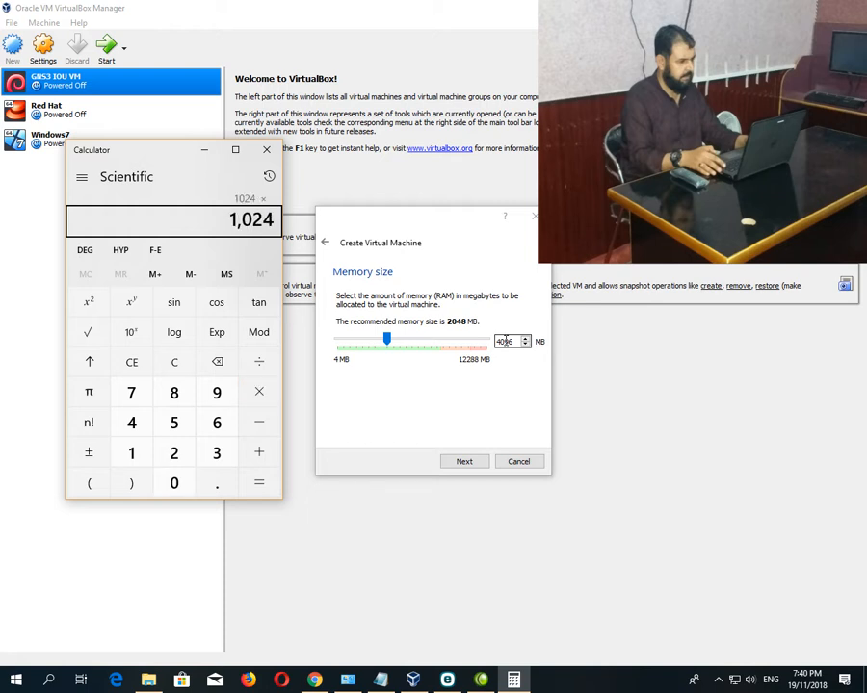
pyautogui.press('Return')
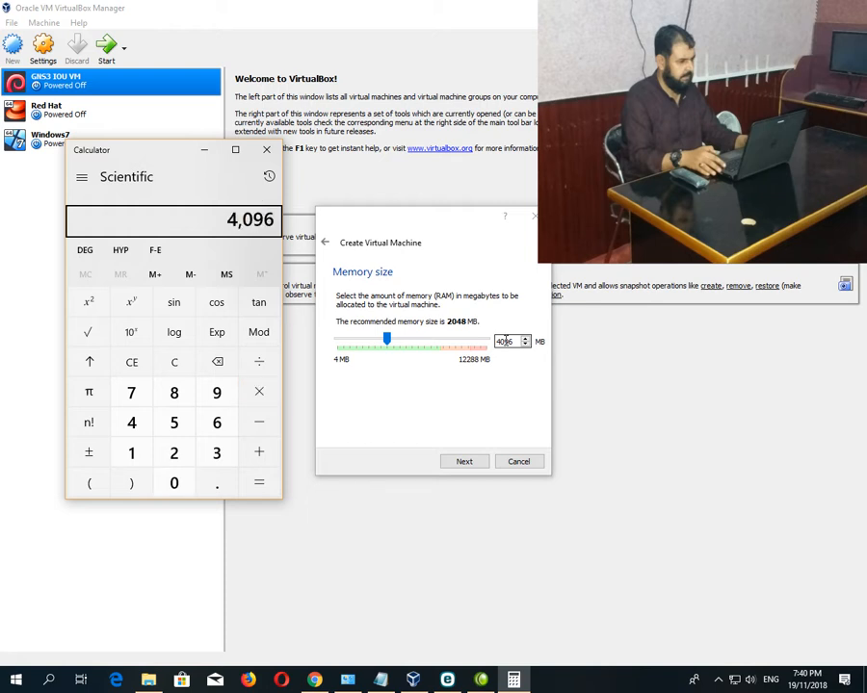
pyautogui.press('Escape')
pyautogui.write('12*1024')
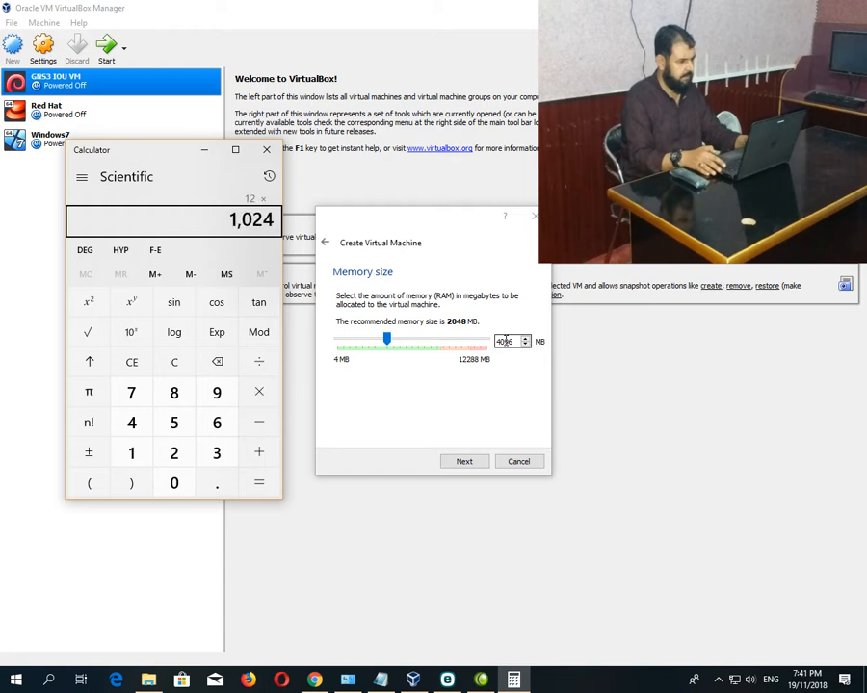
pyautogui.press('Return')
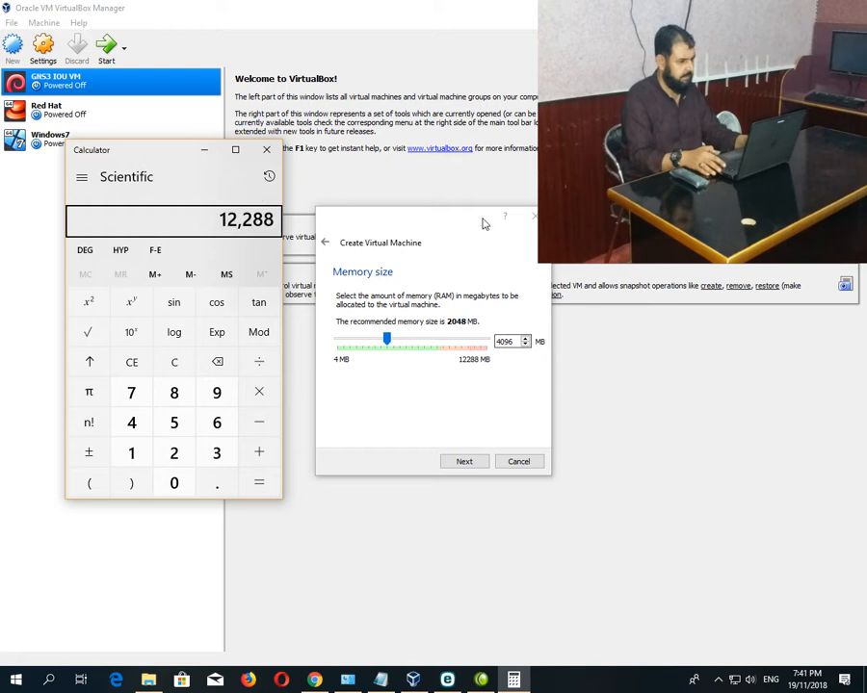
# Run dxdiag to check the computer's installed memory, and close the diagnostic tool and the Calculator
pyautogui.press('super+r')
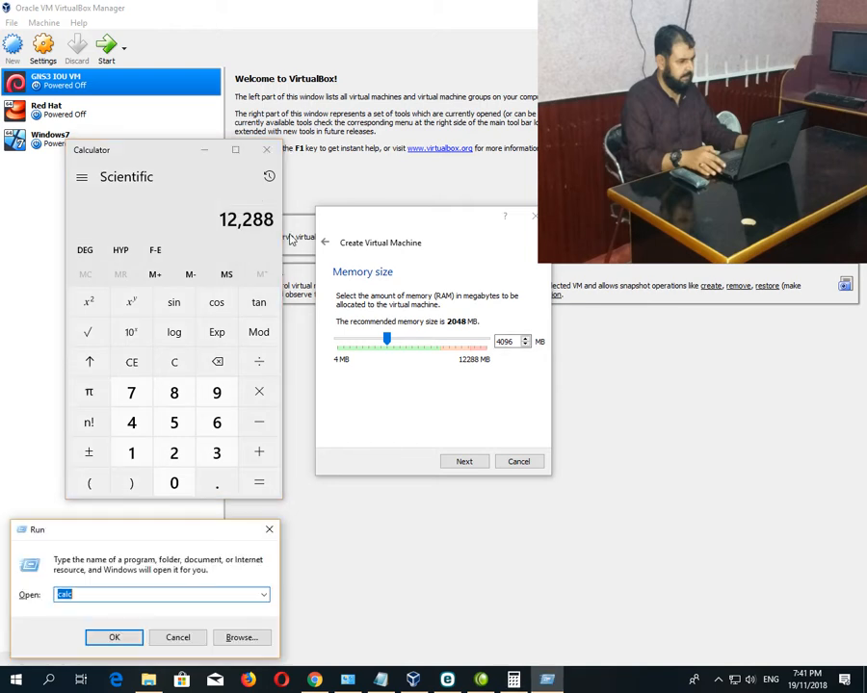
pyautogui.write('dx')
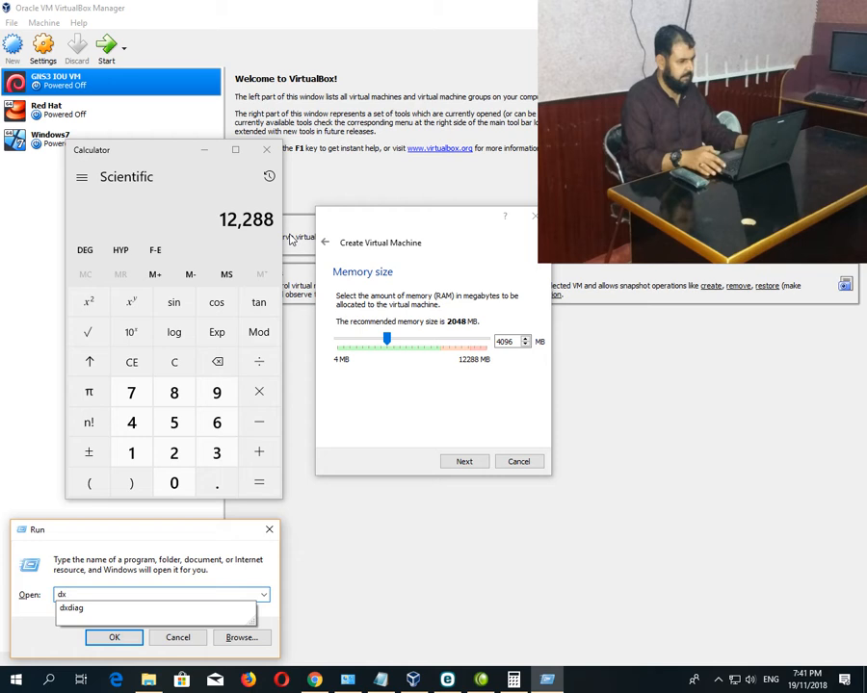
pyautogui.press('Return')
pyautogui.press('Return')
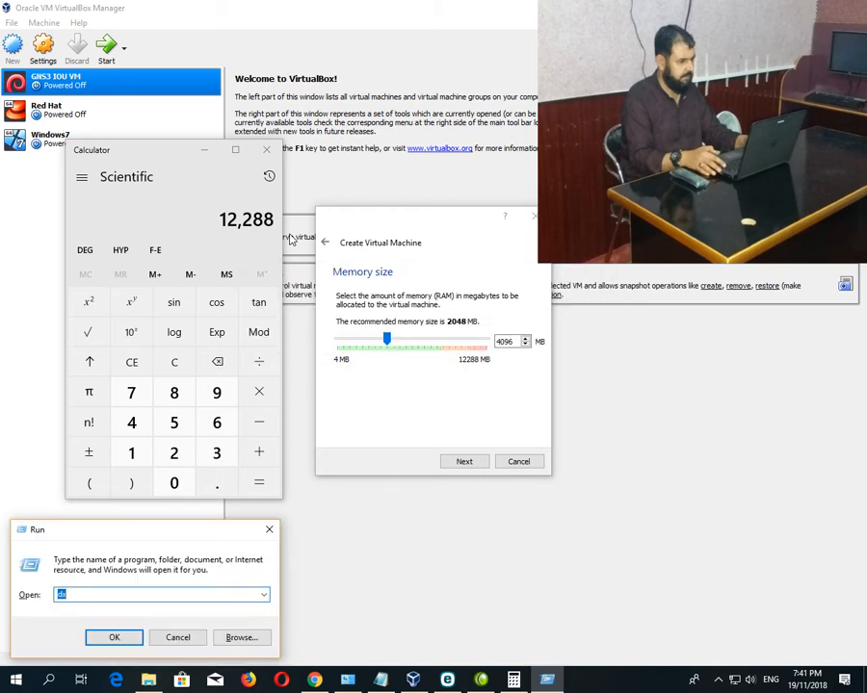
pyautogui.write('dxdiag')
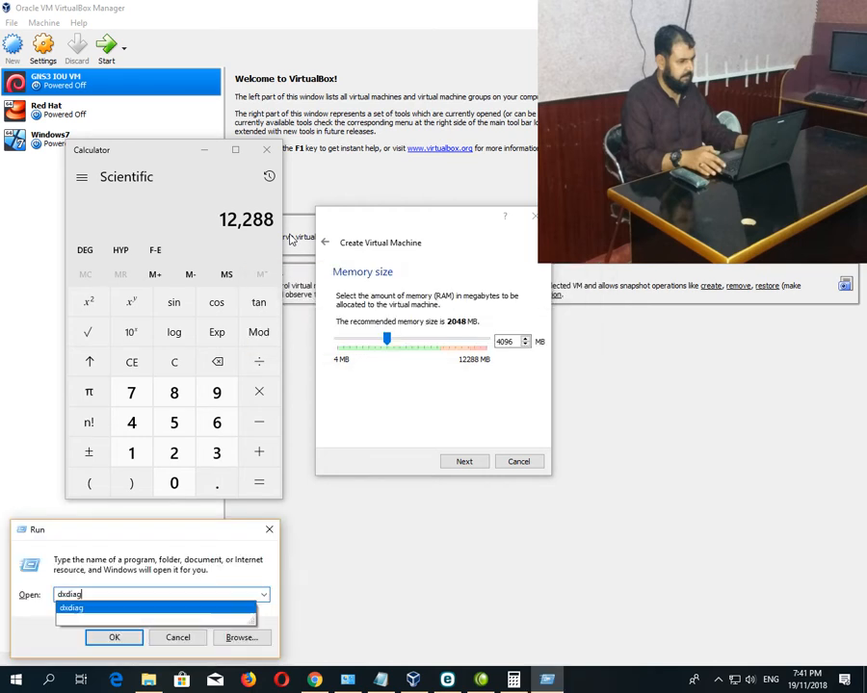
pyautogui.press('Return')
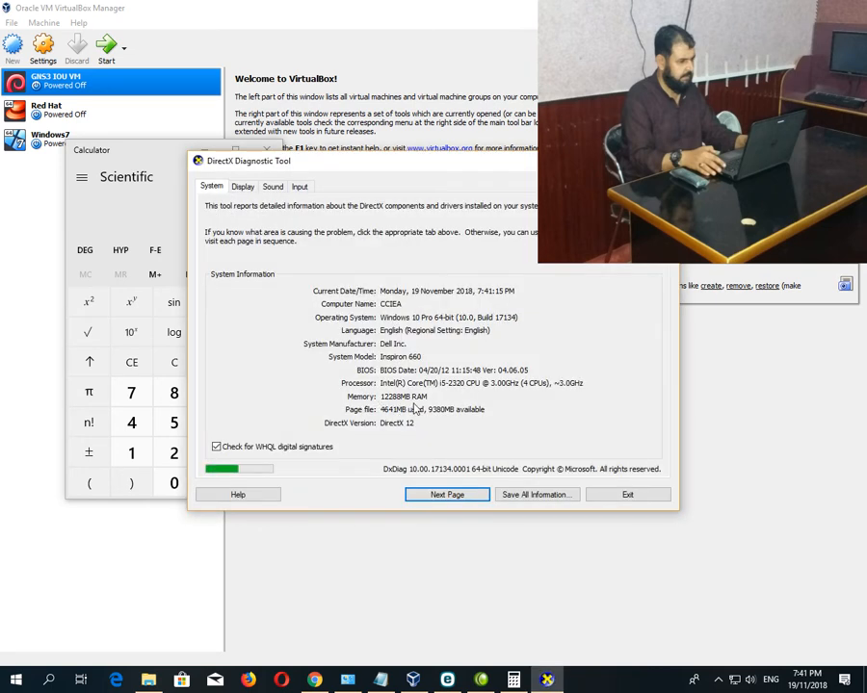
pyautogui.click(627, 494)
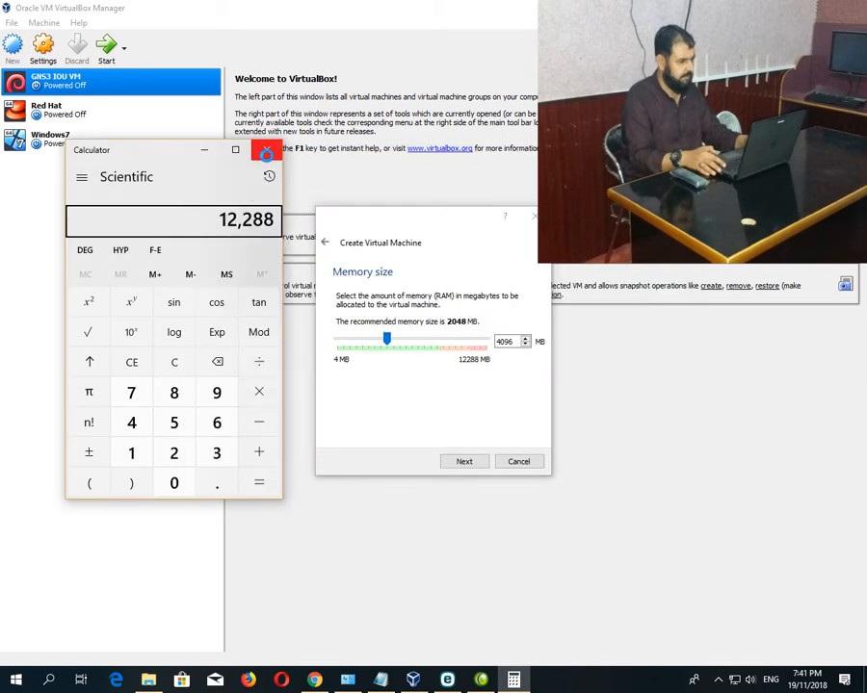
pyautogui.click(267, 149)
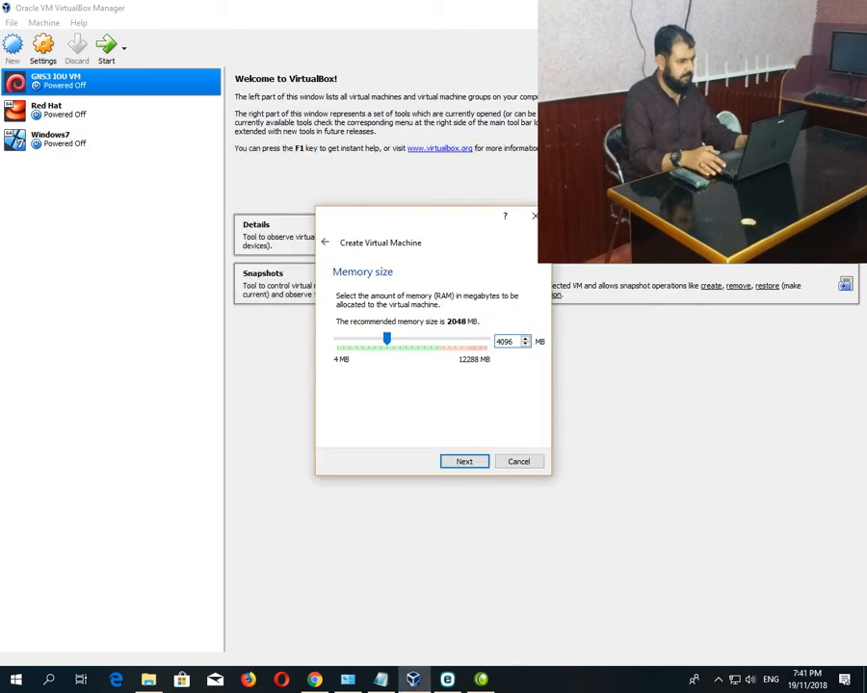
# Show the desktop and open This PC's system properties to compare the installed RAM
pyautogui.press('super+d')
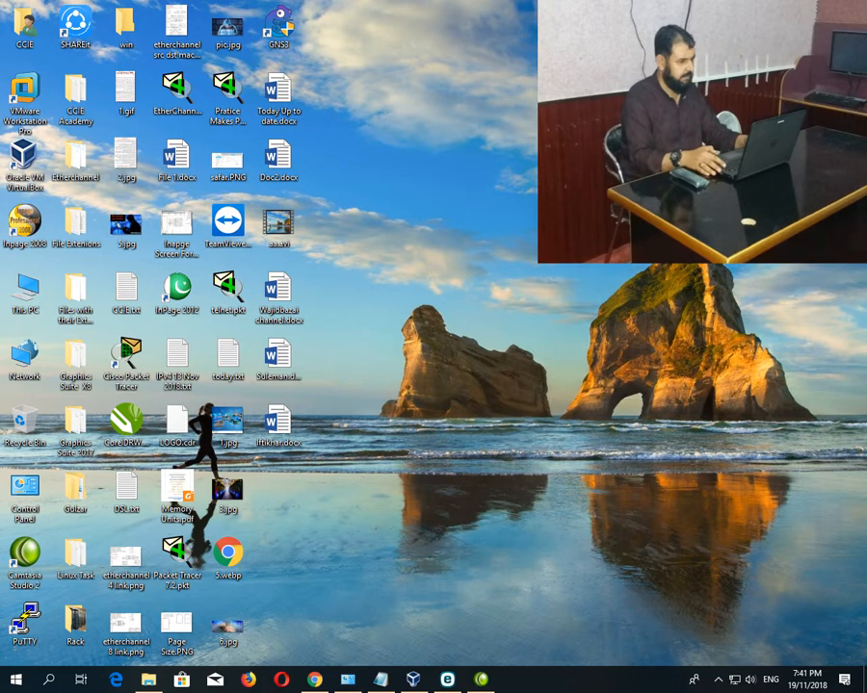
pyautogui.rightClick(25, 295)
pyautogui.click(110, 456)
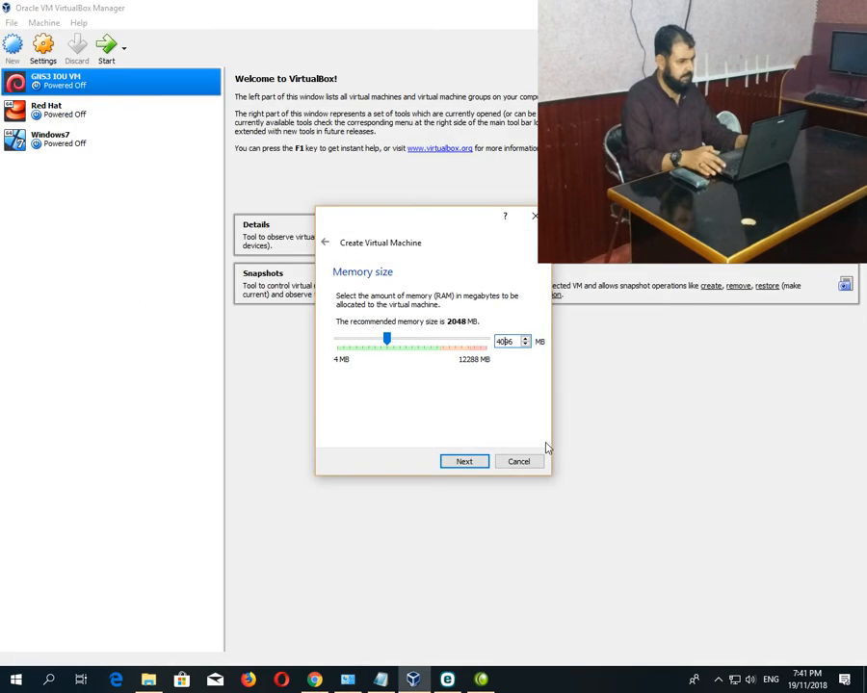
# Accept the memory size and choose to create a virtual hard disk now for the new machine
pyautogui.click(464, 463)
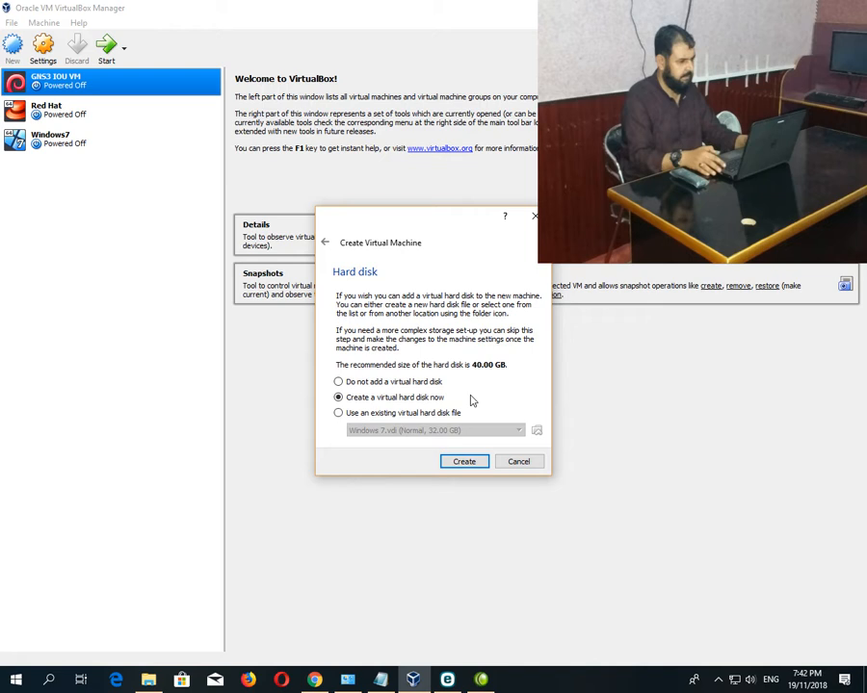
pyautogui.click(465, 464)
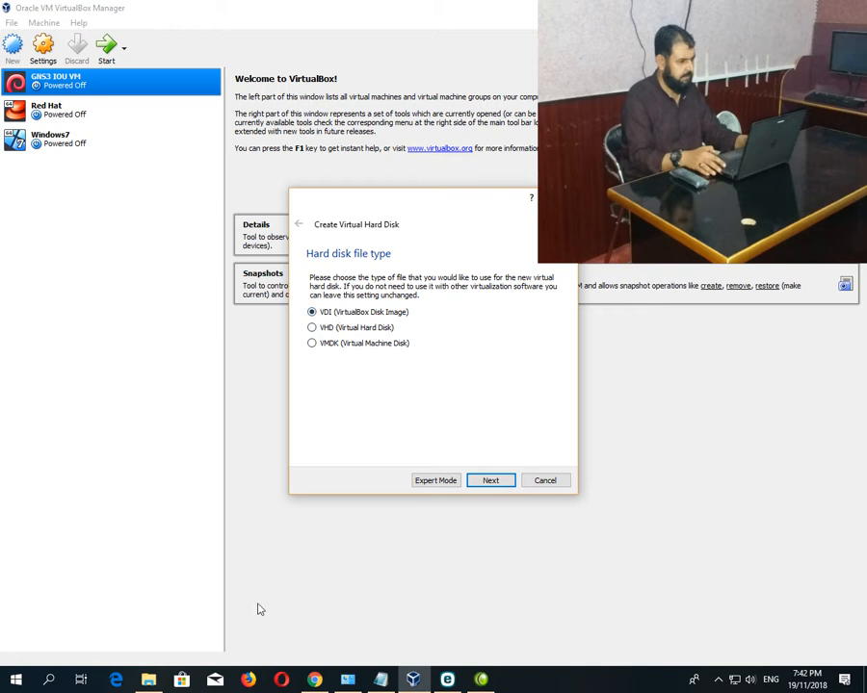
# Check the existing Windows 7.vdi file in the Windows 7 64bit folder on VMWare (G:), and accept VDI as the new disk's file type
pyautogui.click(348, 680)
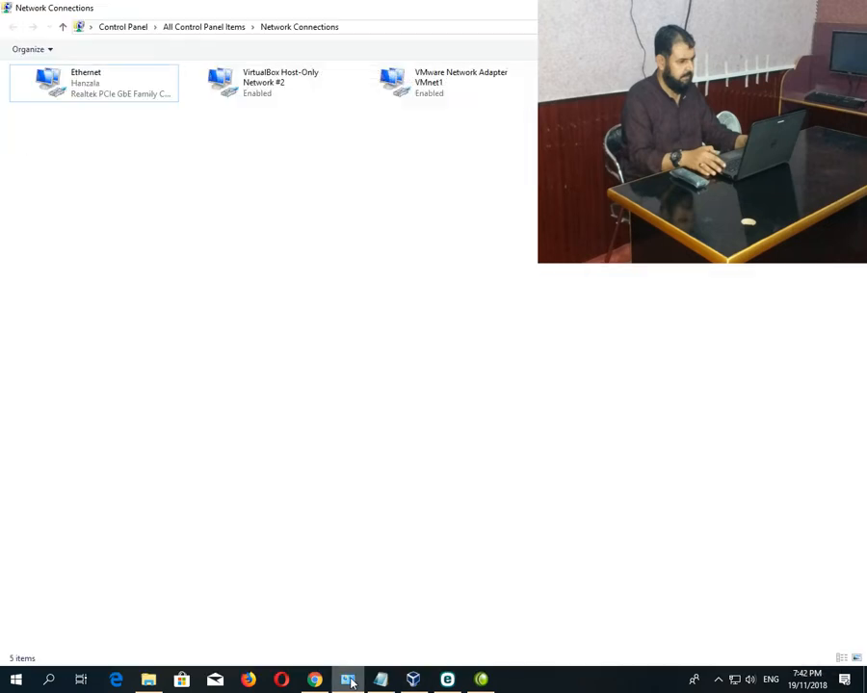
pyautogui.click(347, 680)
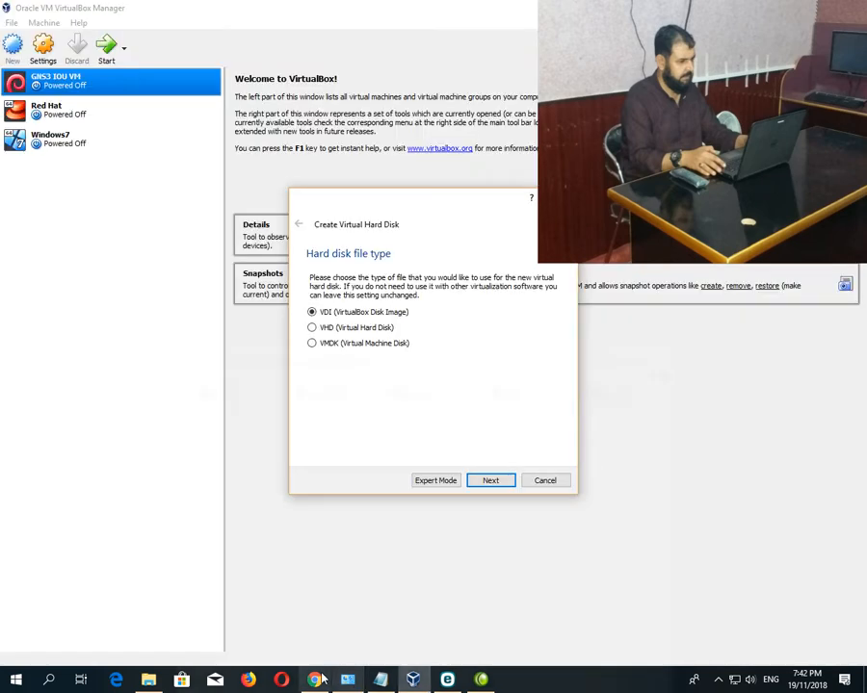
pyautogui.click(148, 680)
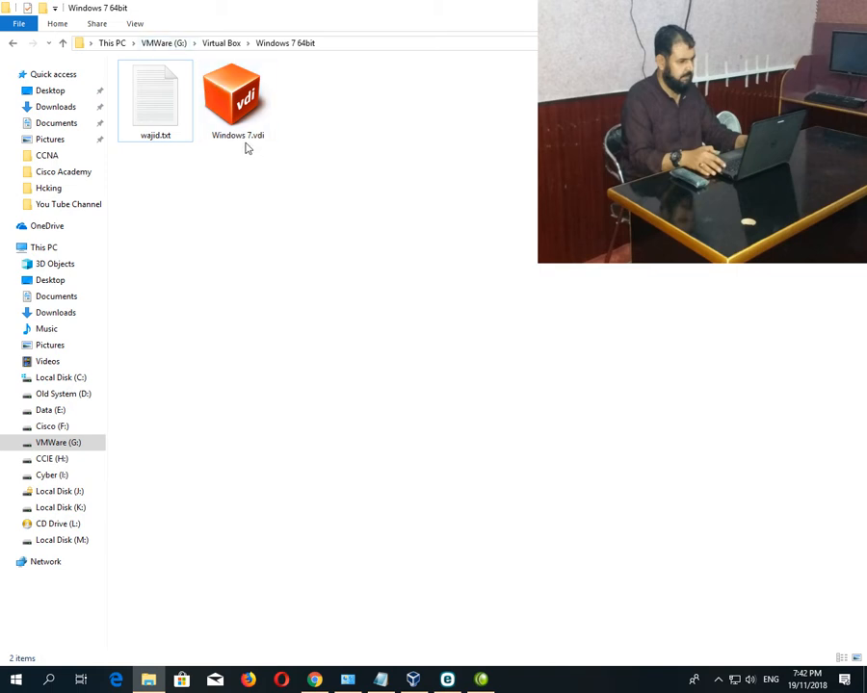
pyautogui.moveTo(248, 141)
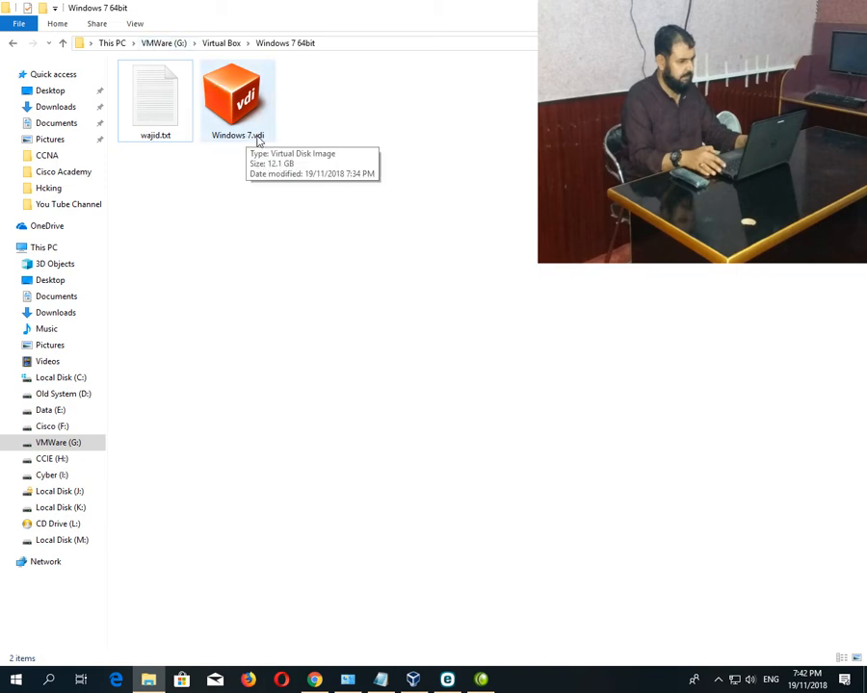
pyautogui.click(72, 442)
pyautogui.doubleClick(162, 98)
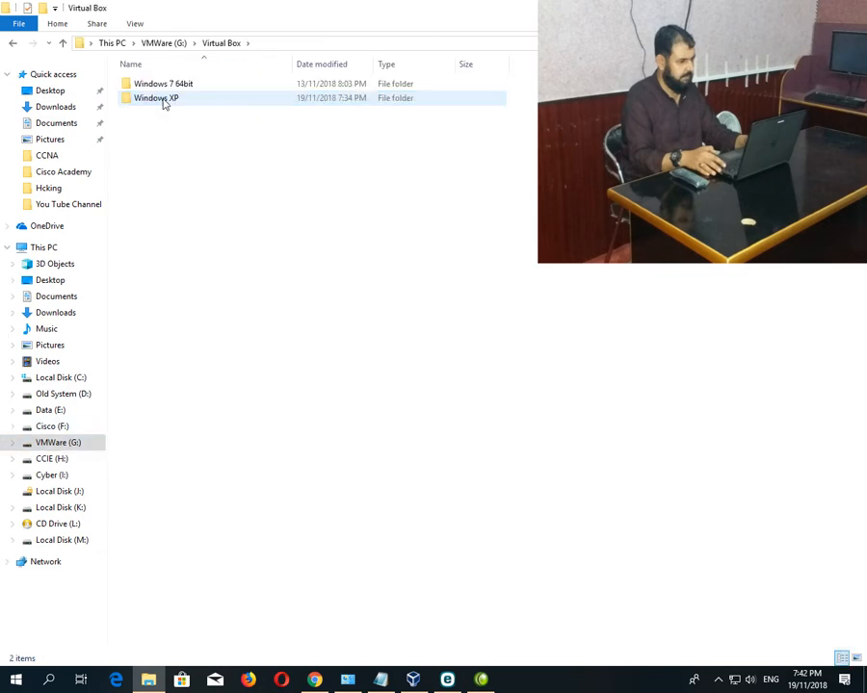
pyautogui.doubleClick(165, 86)
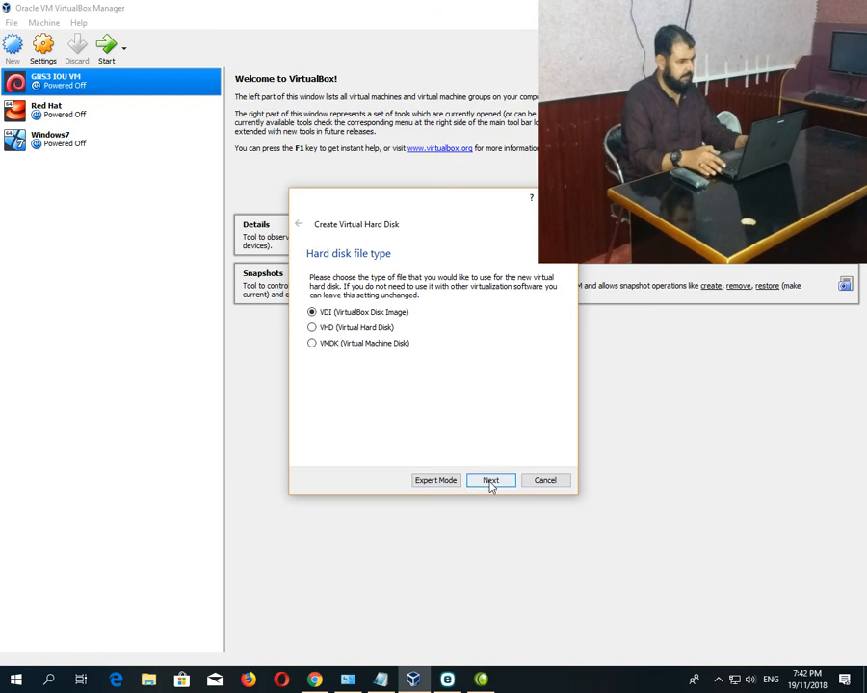
pyautogui.click(490, 480)
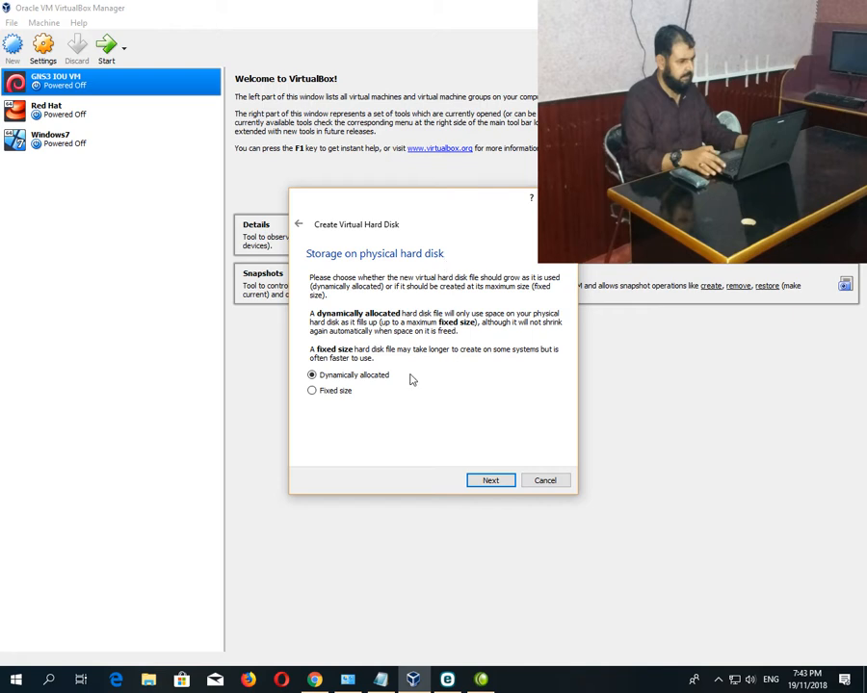
# Show the desktop, open This PC and examine the free space on the computer's drives
pyautogui.press('super+d')
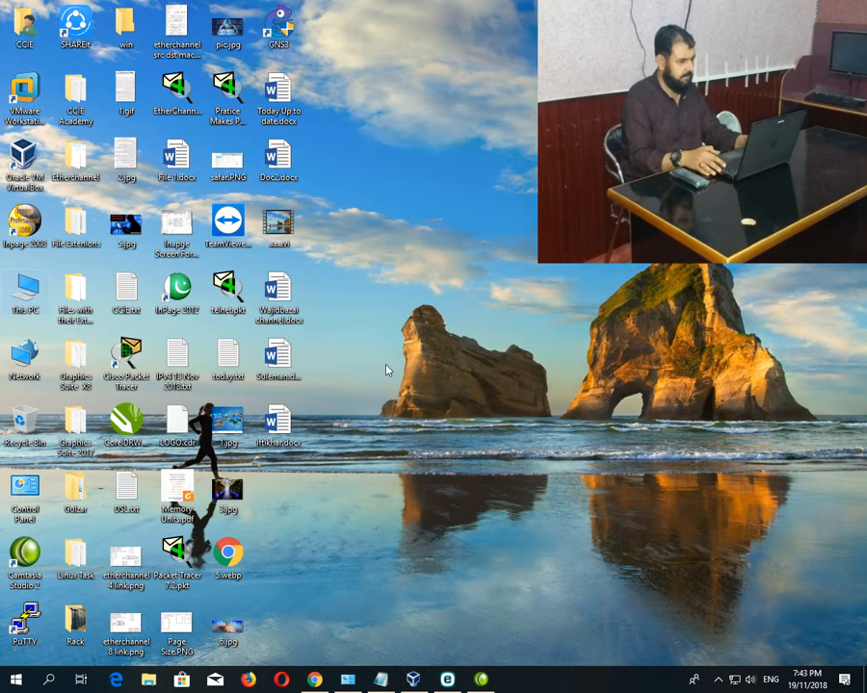
pyautogui.doubleClick(25, 289)
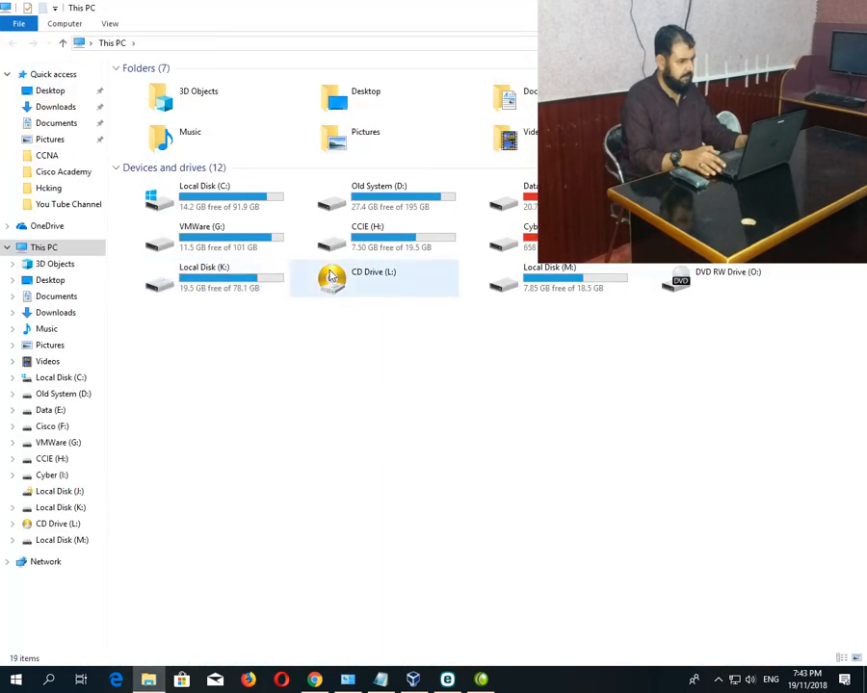
pyautogui.click(277, 197)
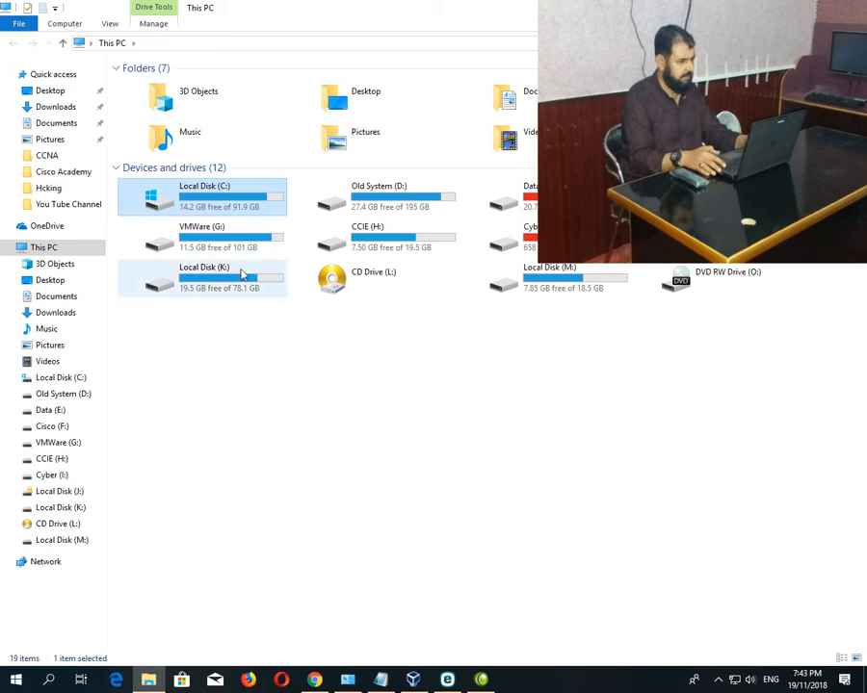
pyautogui.click(224, 234)
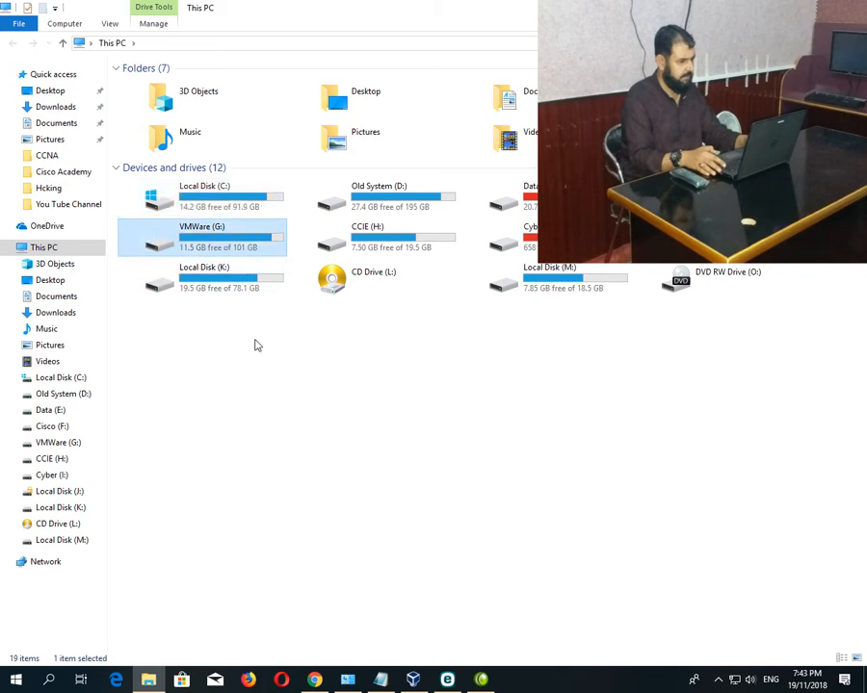
pyautogui.click(262, 287)
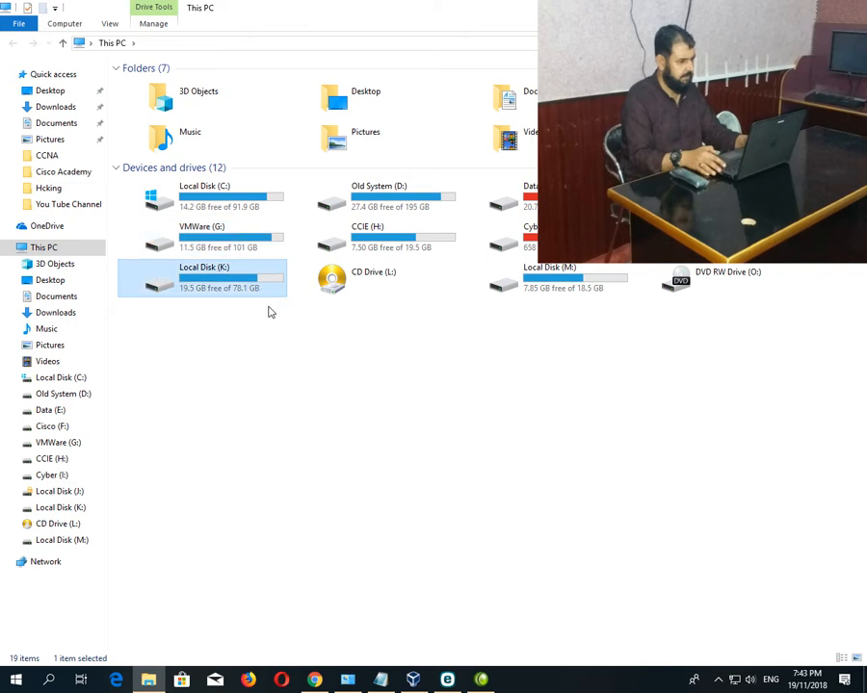
pyautogui.click(272, 378)
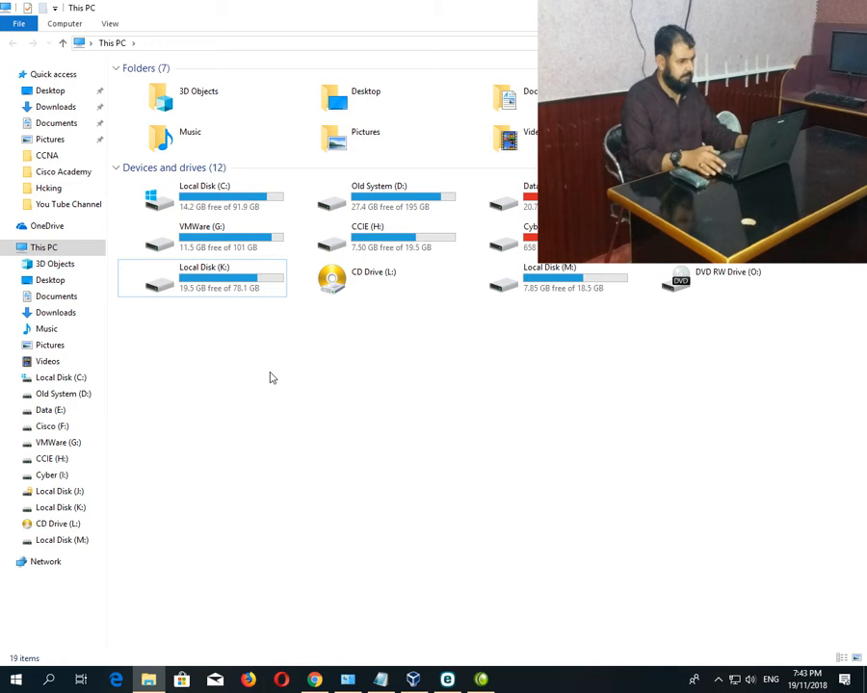
pyautogui.click(367, 248)
pyautogui.click(556, 272)
pyautogui.click(553, 201)
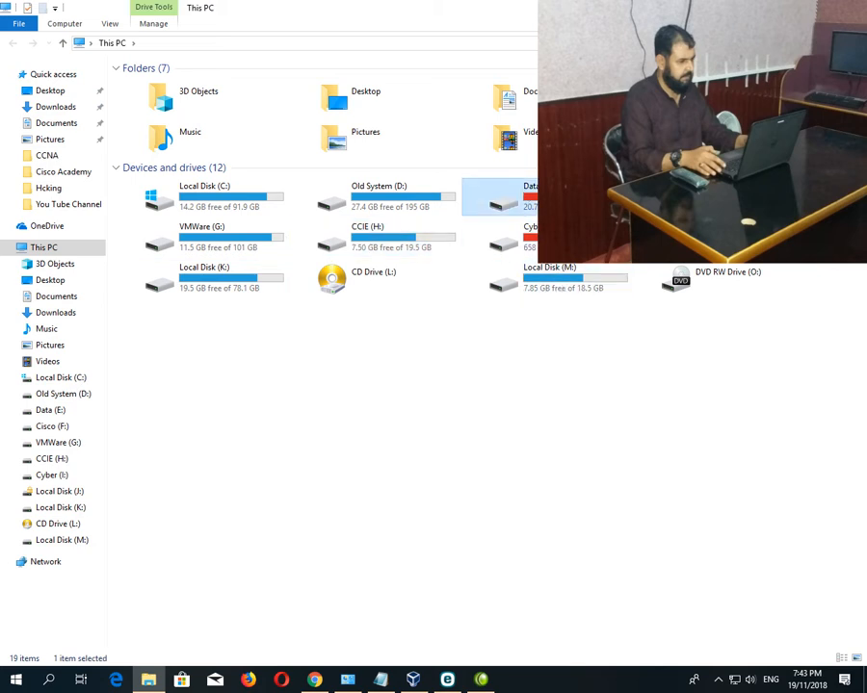
pyautogui.click(422, 202)
pyautogui.click(464, 407)
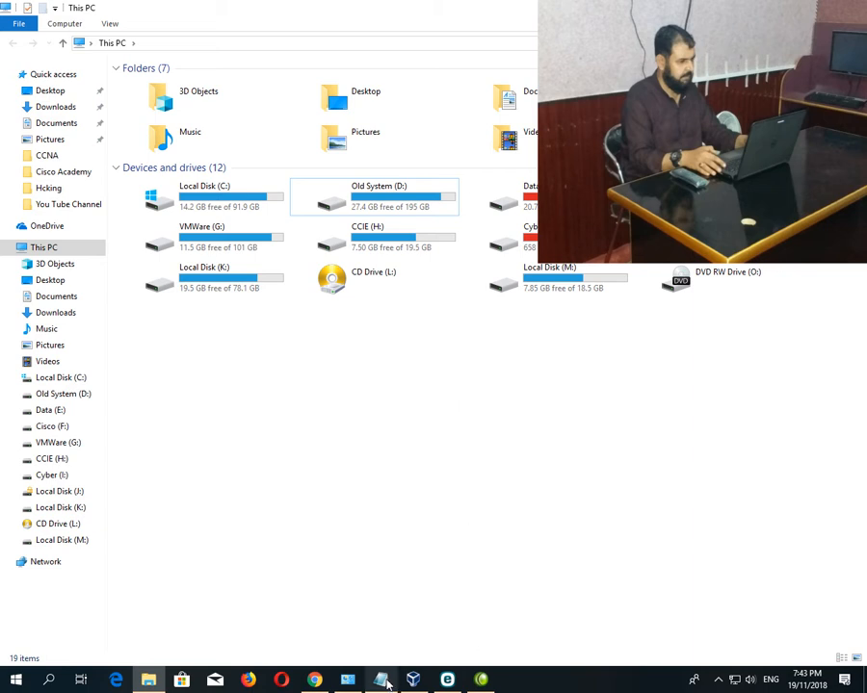
# Switch back to VirtualBox and accept dynamically allocated storage for the virtual hard disk
pyautogui.moveTo(353, 680)
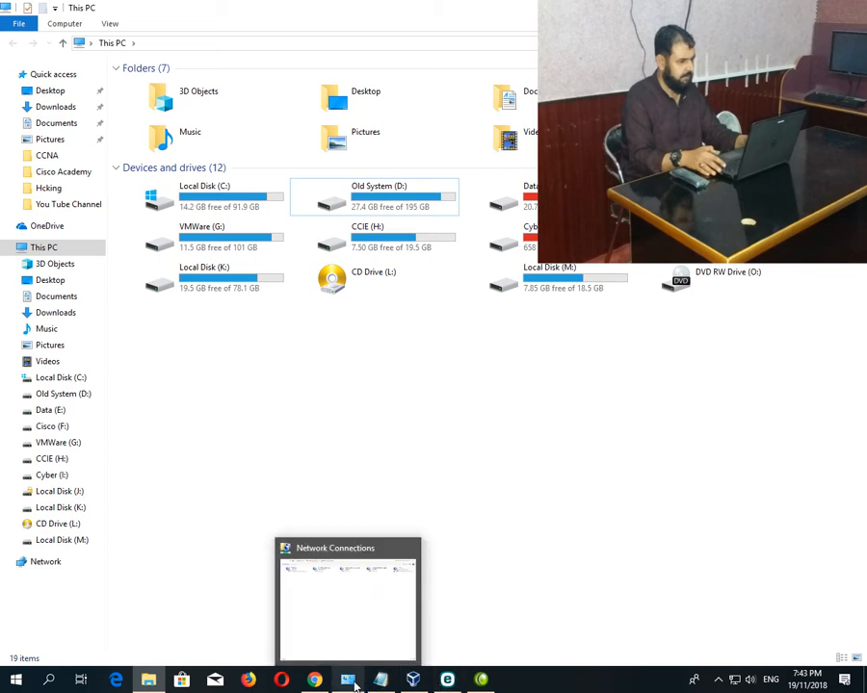
pyautogui.click(414, 679)
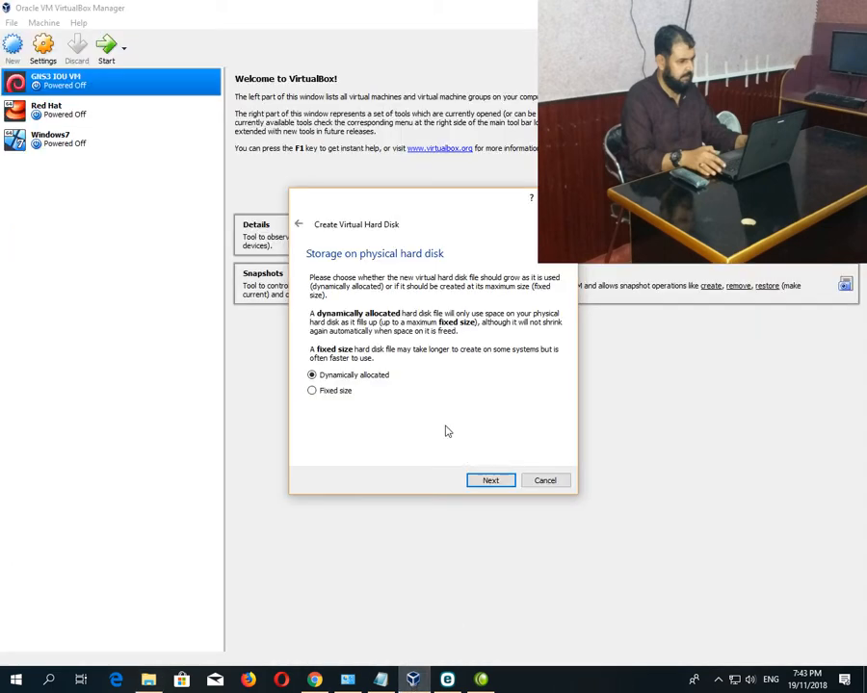
pyautogui.click(488, 483)
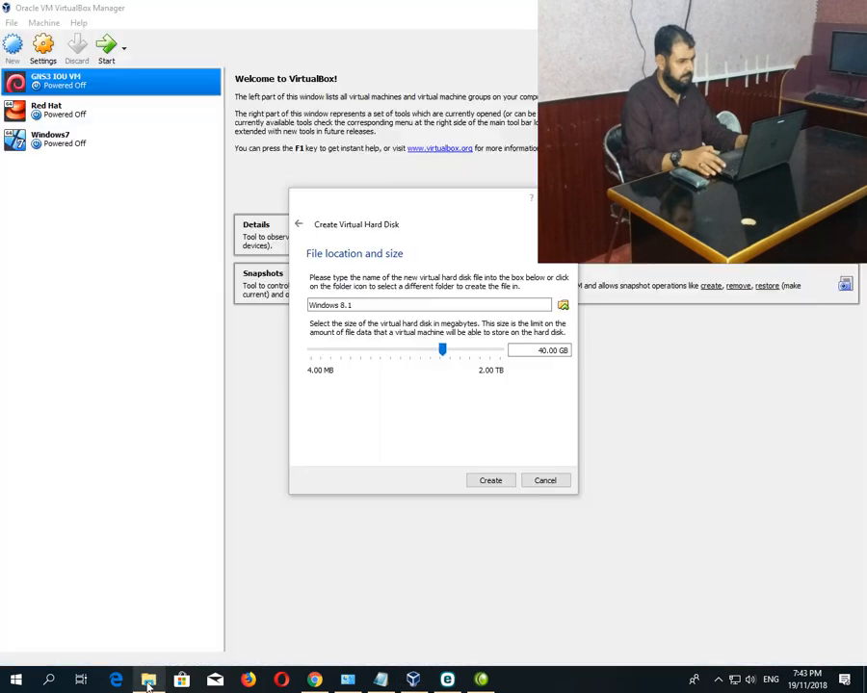
# In File Explorer, rename the Windows XP folder inside Virtual Box on the VMWare (G:) drive to Windows 8.1 64 bit
pyautogui.click(149, 684)
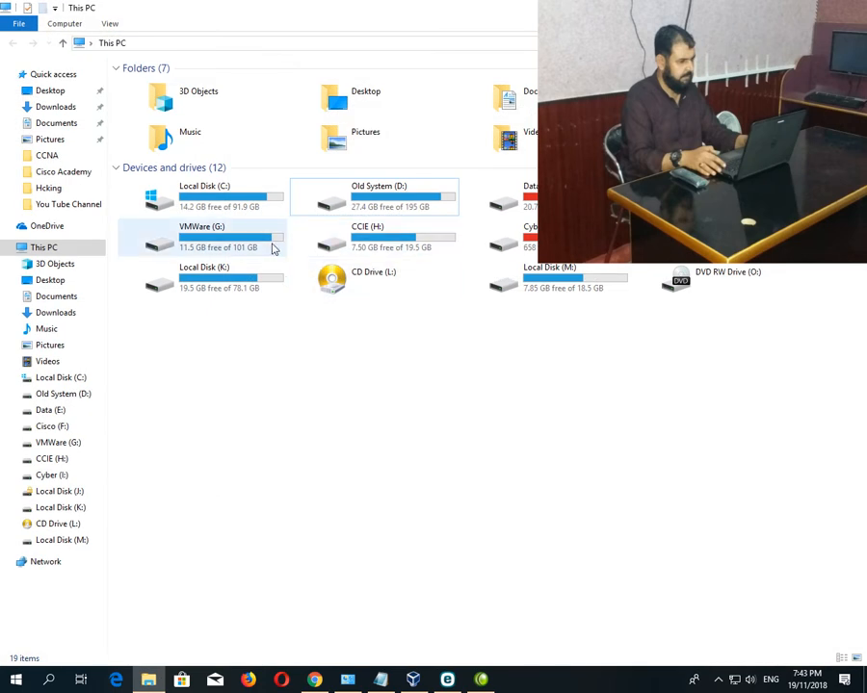
pyautogui.doubleClick(203, 236)
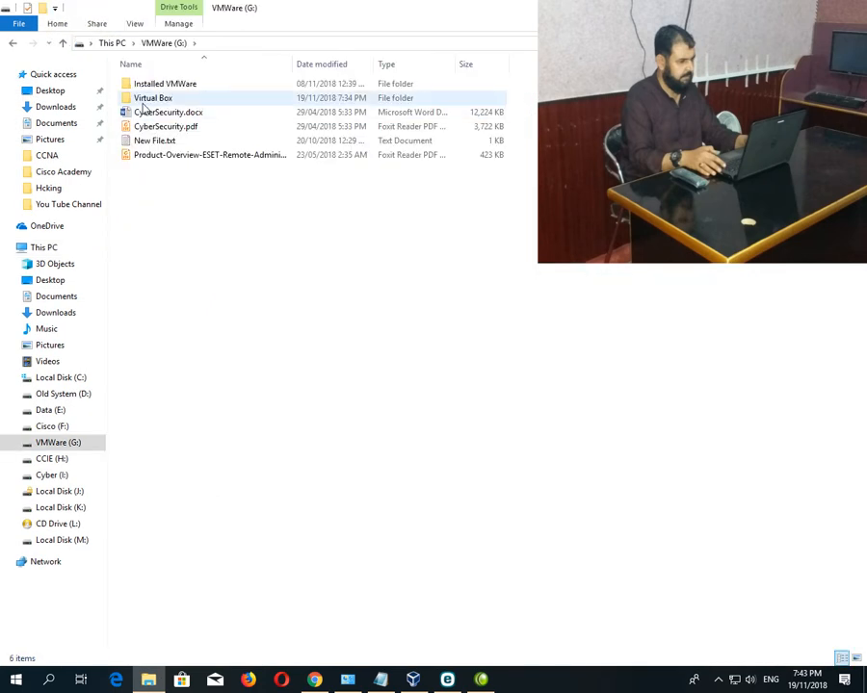
pyautogui.click(149, 98)
pyautogui.doubleClick(145, 101)
pyautogui.click(144, 98)
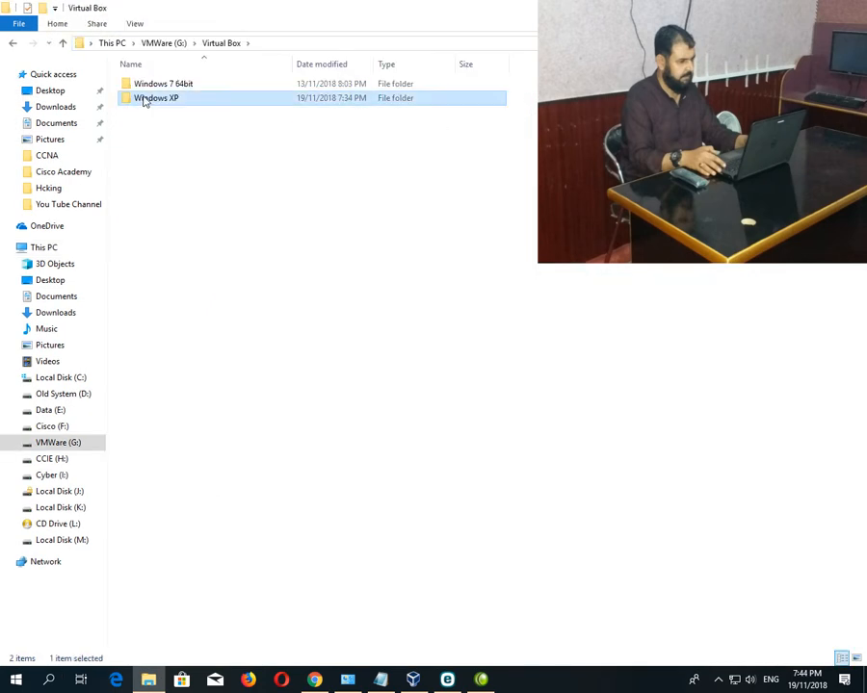
pyautogui.press('F2')
pyautogui.click(197, 98)
pyautogui.press('BackSpace')
pyautogui.write('=')
pyautogui.press('BackSpace')
pyautogui.press('BackSpace')
pyautogui.write('8.1 64 bit')
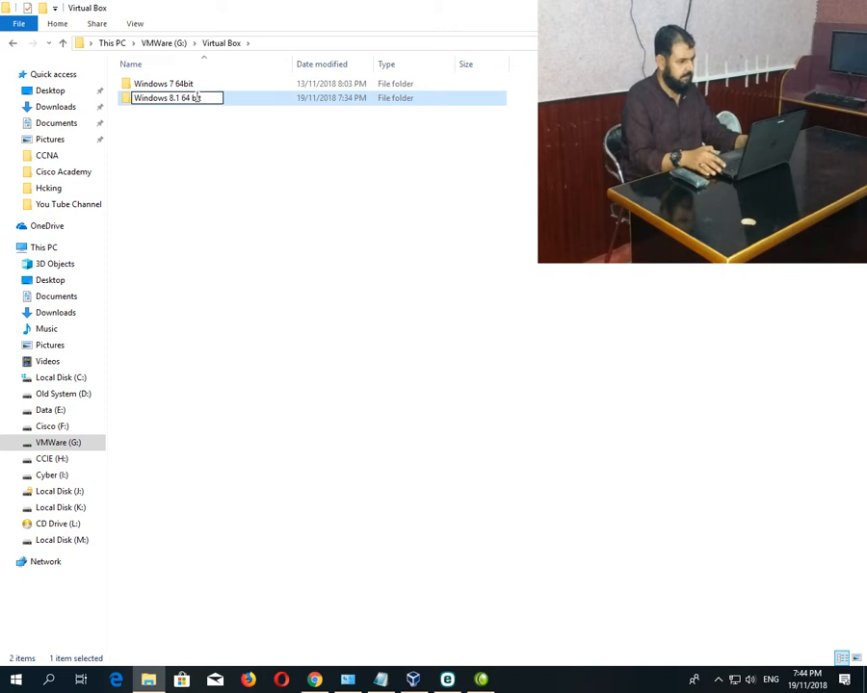
pyautogui.click(292, 184)
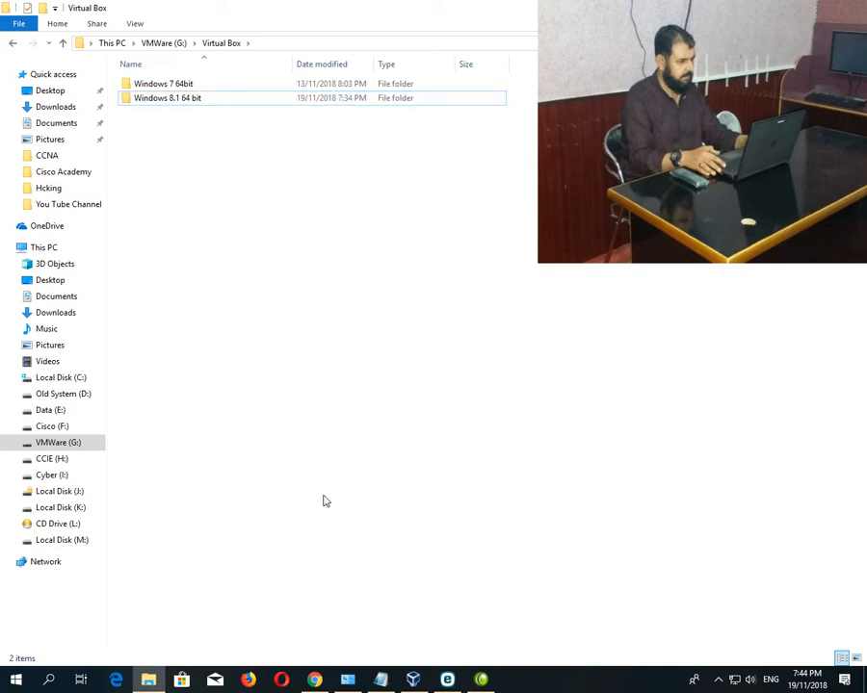
# Switch back to VirtualBox, open the location chooser for the Windows 8.1.vdi hard disk file and browse to the computer's drives
pyautogui.click(412, 680)
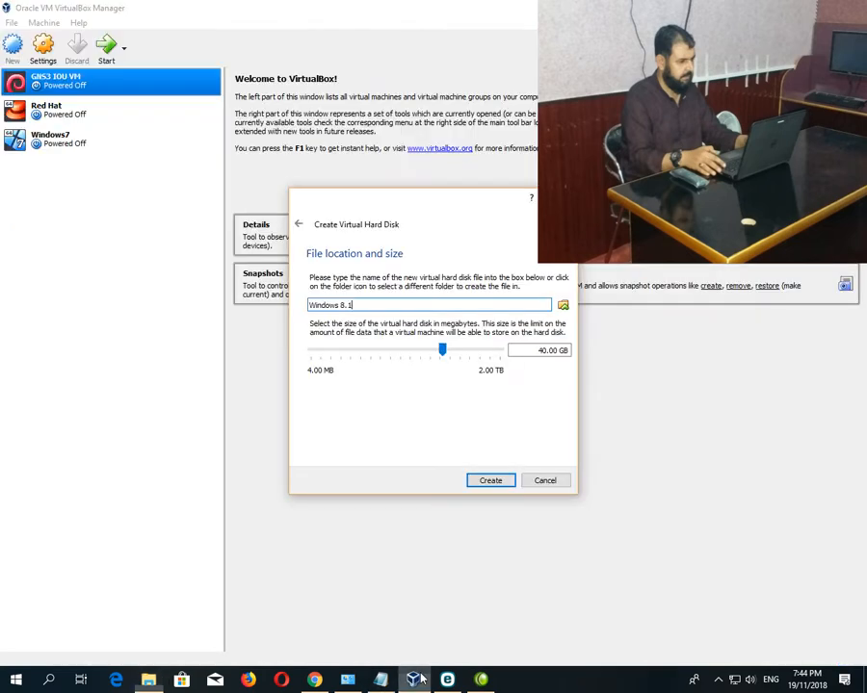
pyautogui.click(563, 305)
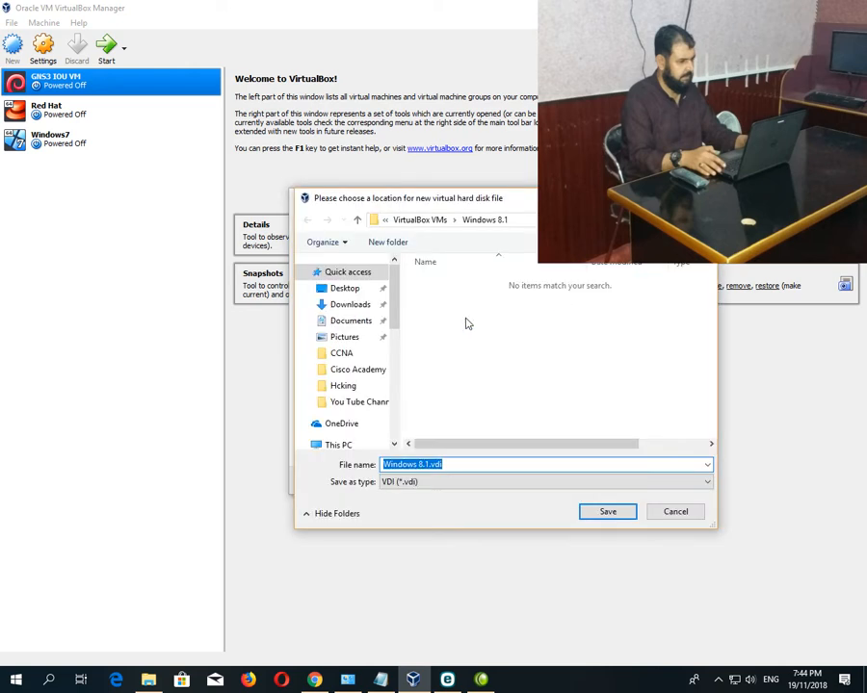
pyautogui.scroll(-5, 396, 409)
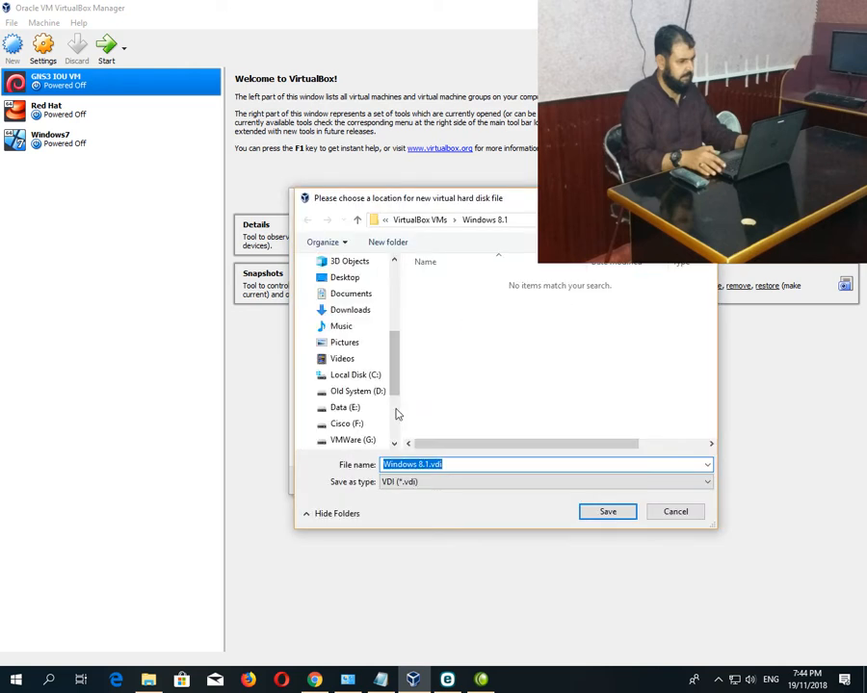